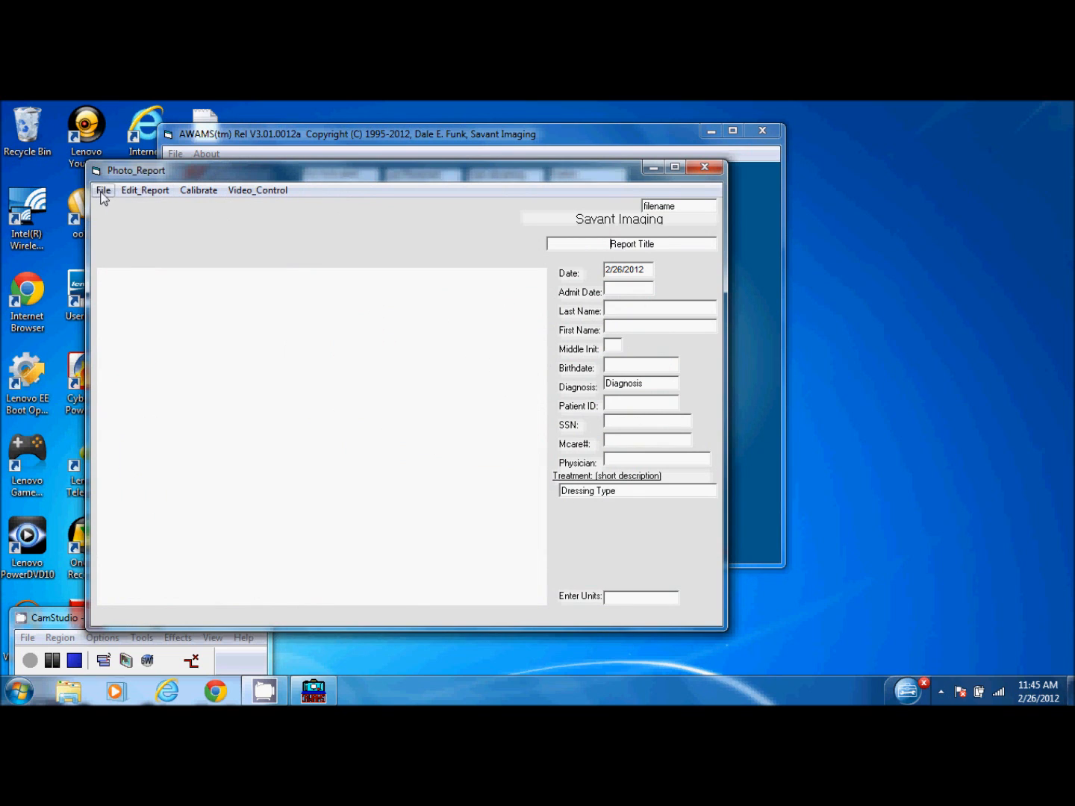
Open the saved photo reports test1.rep and test3.rep one after the other to review their wound drawings, and close the report.
{"action": "left_click", "coordinate": [126, 225]}
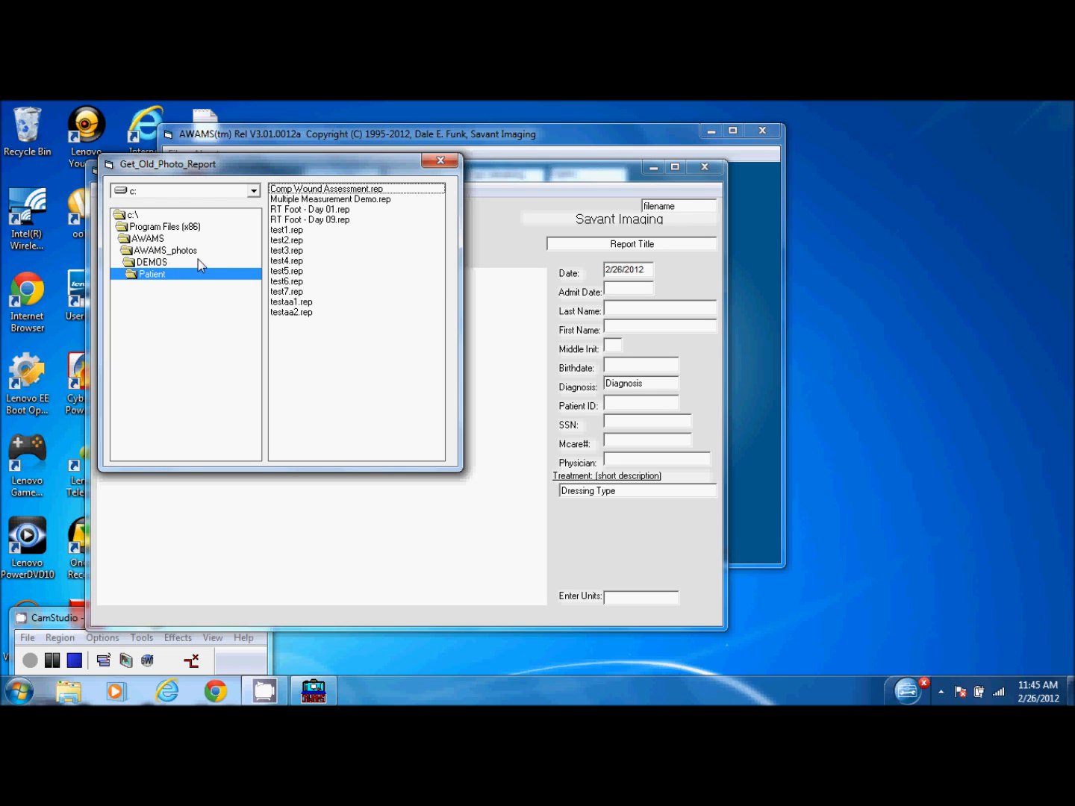
{"action": "double_click", "coordinate": [294, 232]}
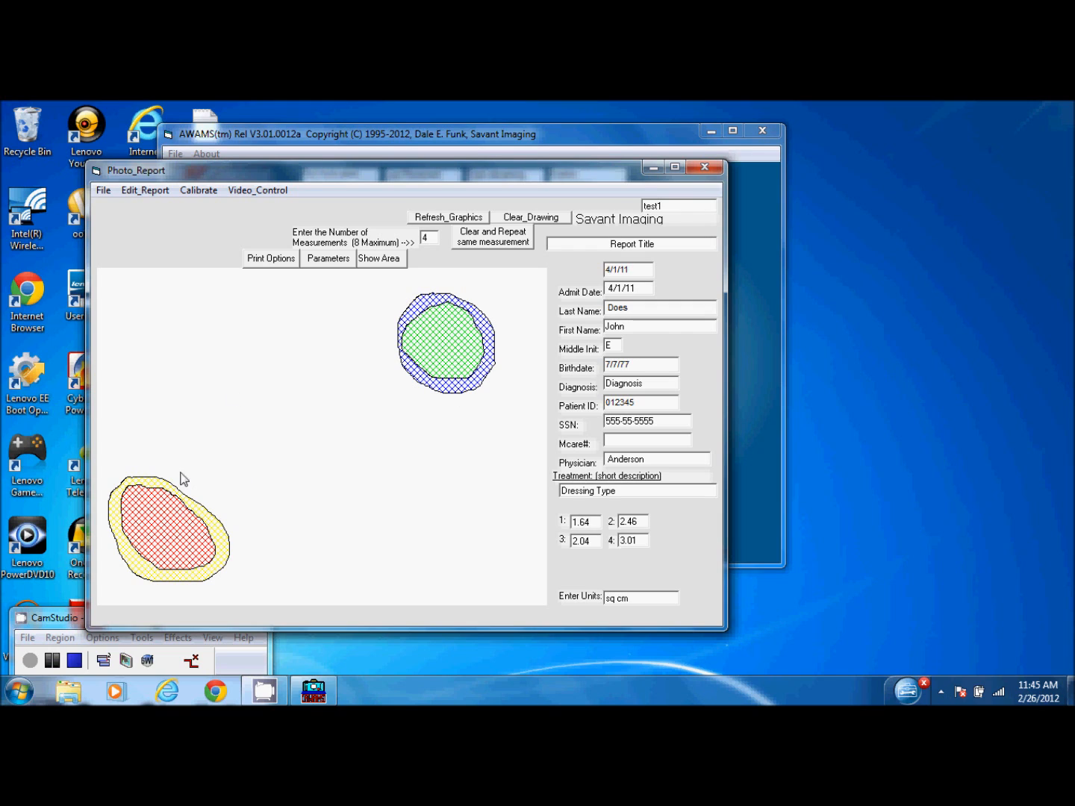
{"action": "left_click", "coordinate": [105, 191]}
{"action": "left_click", "coordinate": [129, 225]}
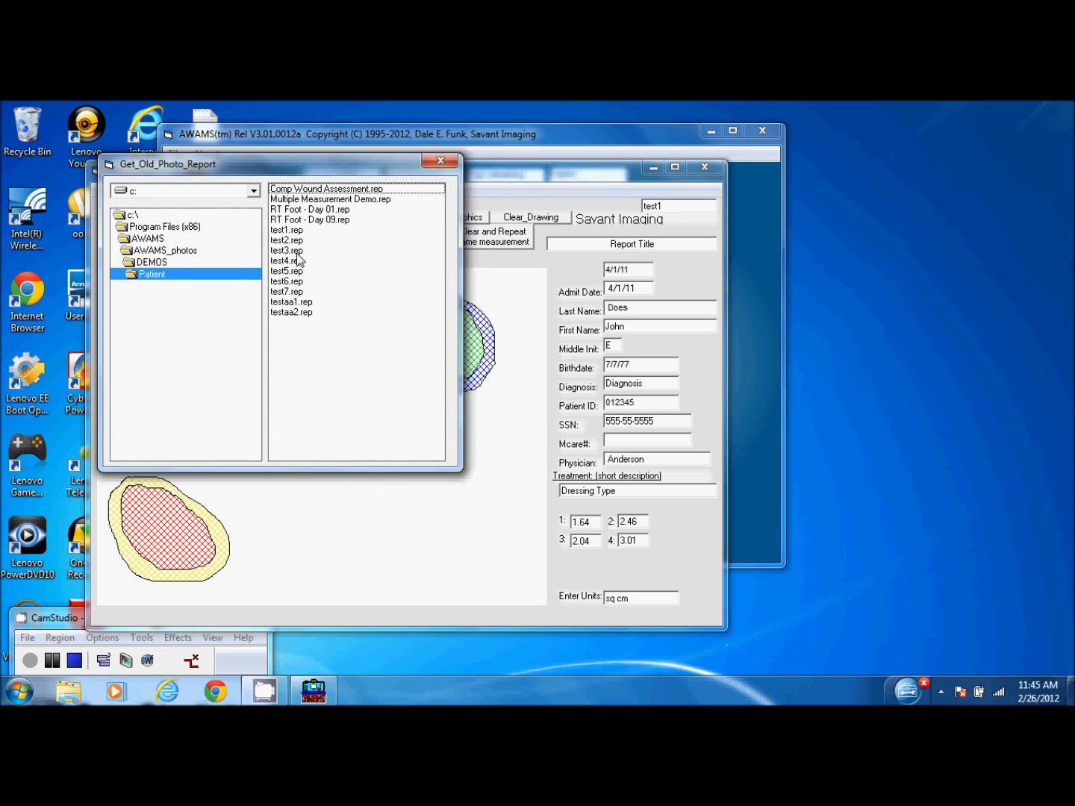
{"action": "double_click", "coordinate": [298, 252]}
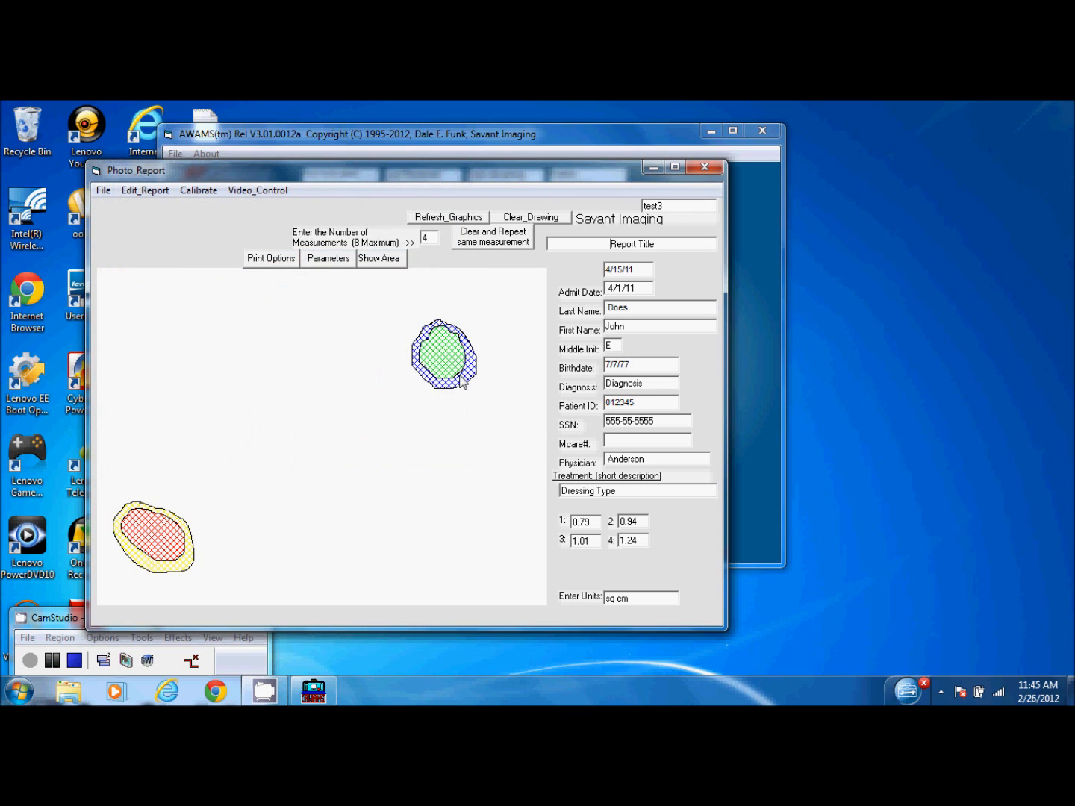
{"action": "left_click", "coordinate": [705, 167]}
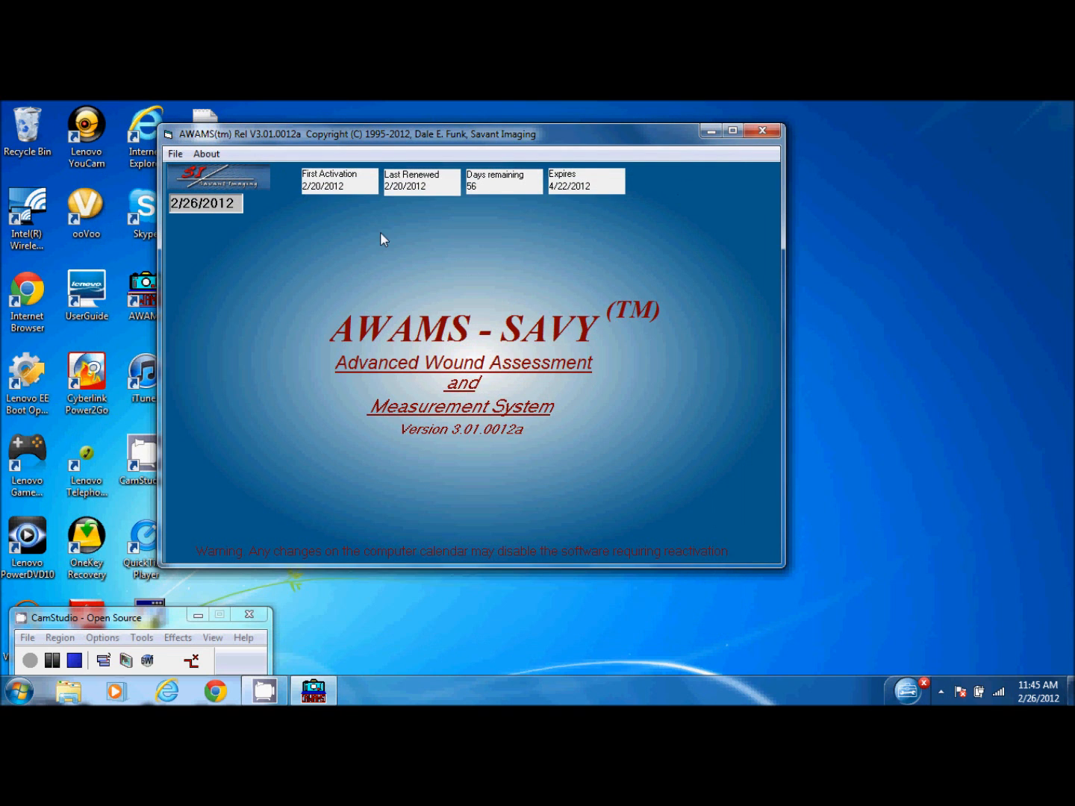
Open the area data plot form (Plot_Form1) from the photo reports and shift its window slightly.
{"action": "left_click", "coordinate": [176, 158]}
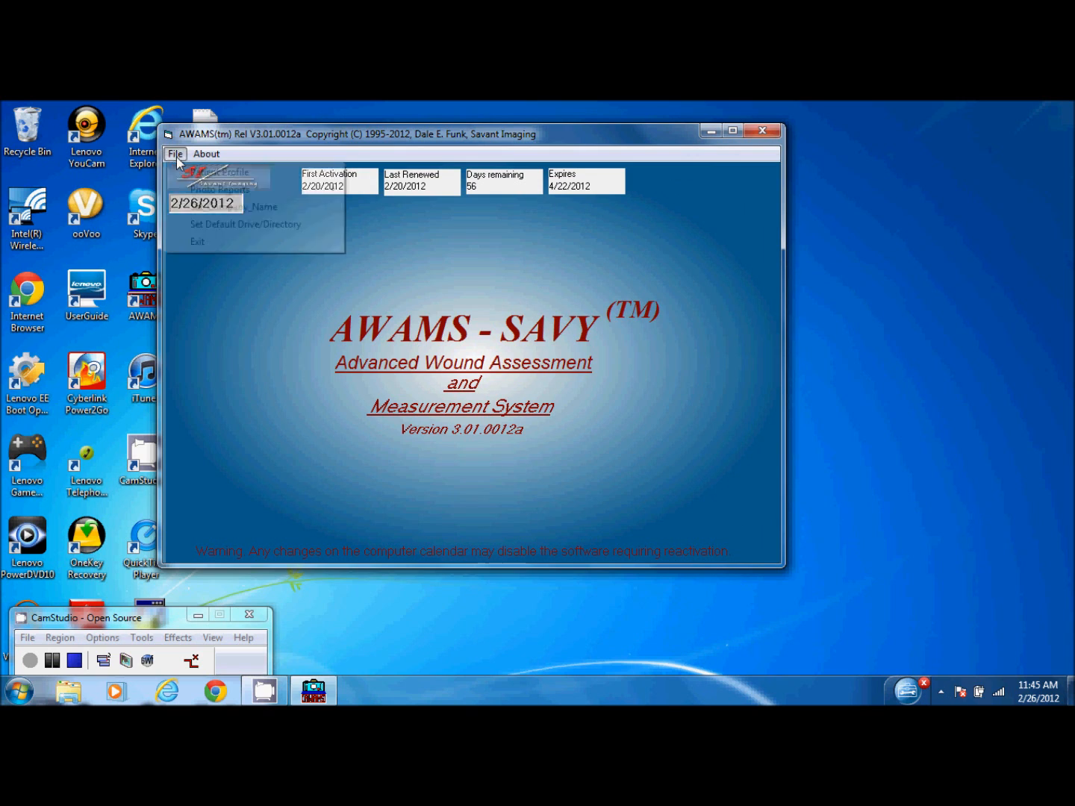
{"action": "mouse_move", "coordinate": [201, 193]}
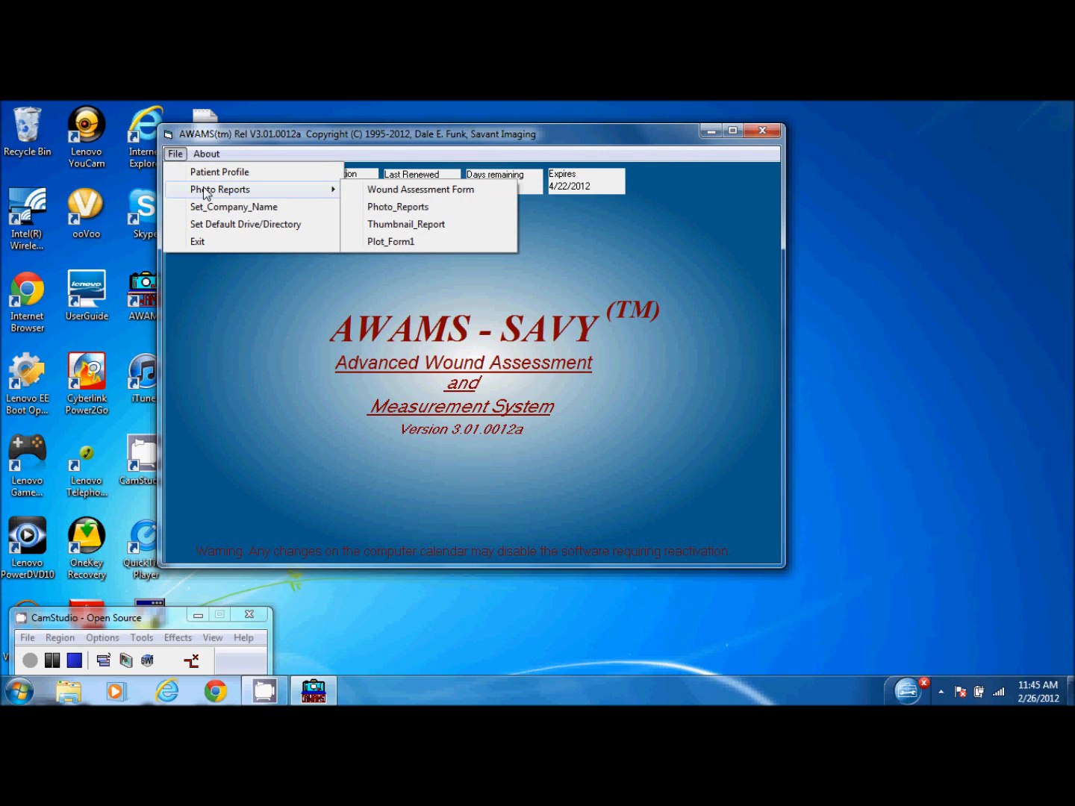
{"action": "left_click", "coordinate": [402, 242]}
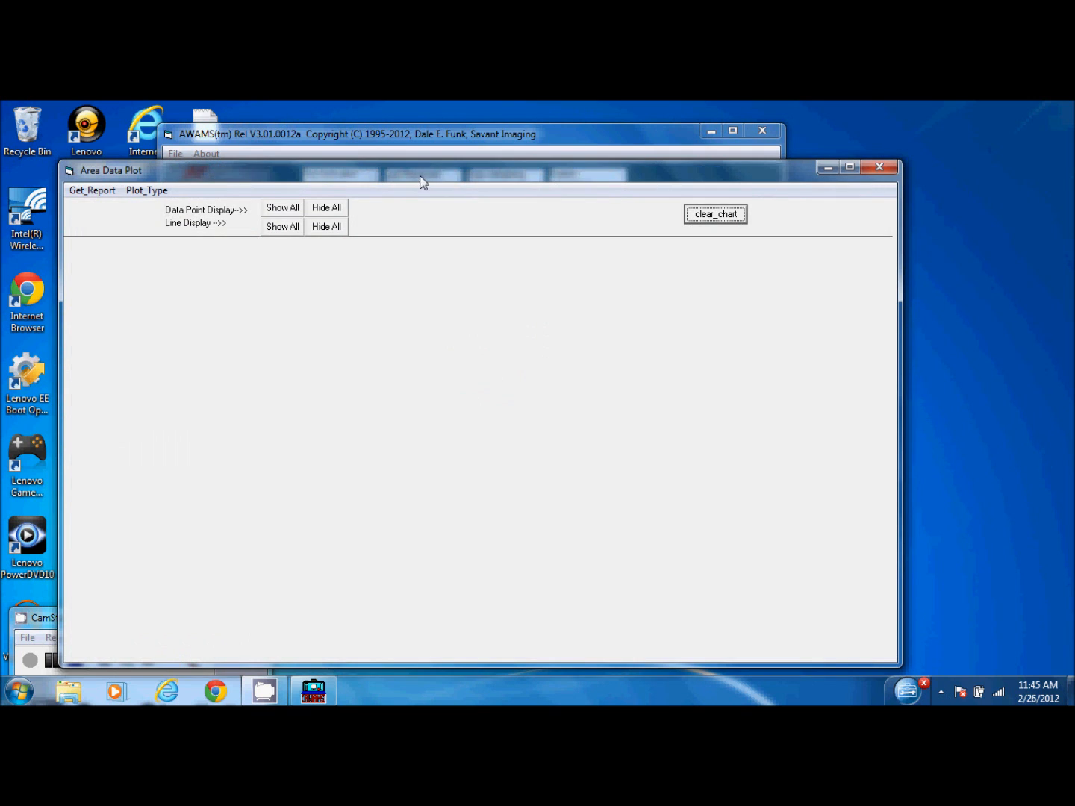
{"action": "left_click_drag", "start_coordinate": [420, 179], "coordinate": [447, 158]}
Load the reports test1.rep, test2.rep, test3.rep and test4.rep into the plot, covering the dates 4/1/11 to 4/22/11.
{"action": "left_click", "coordinate": [131, 177]}
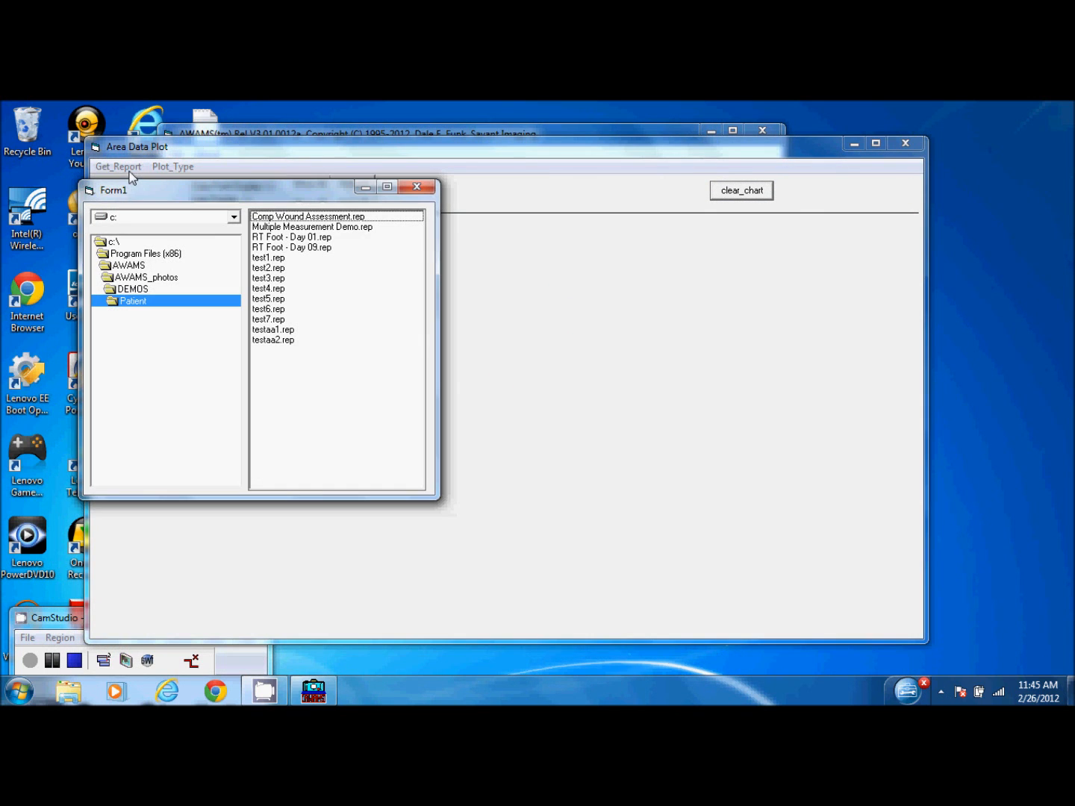
{"action": "double_click", "coordinate": [274, 257]}
{"action": "left_click", "coordinate": [117, 166]}
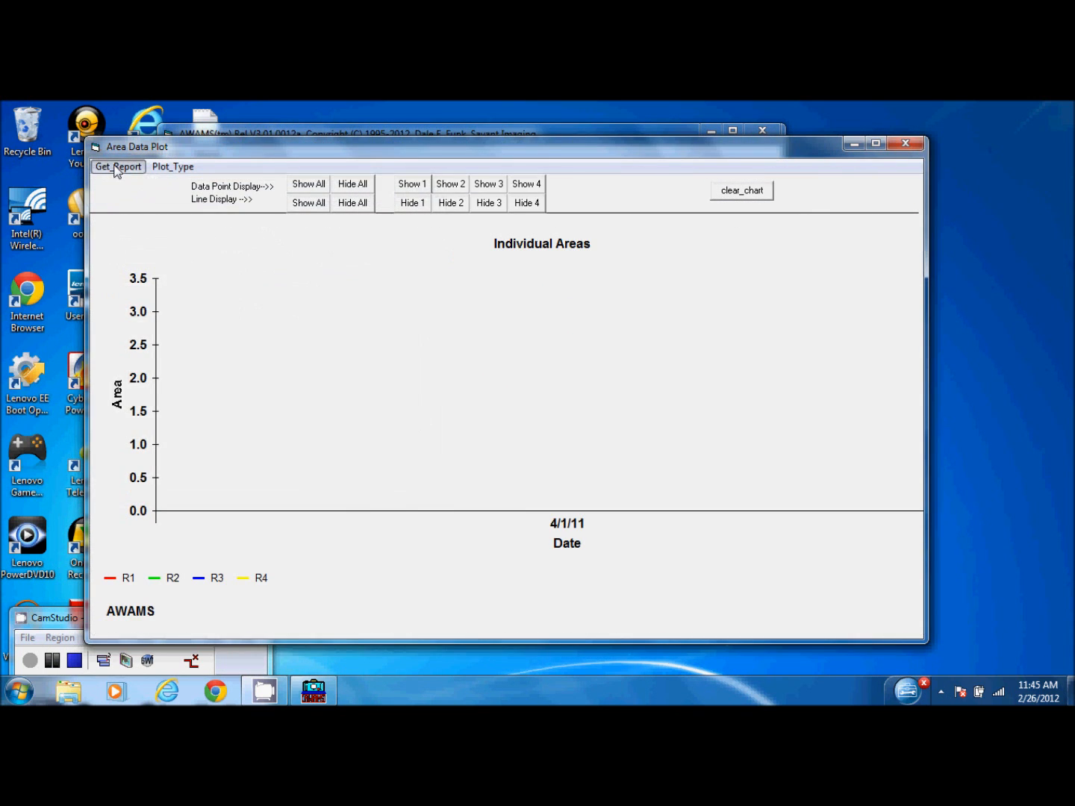
{"action": "double_click", "coordinate": [299, 288]}
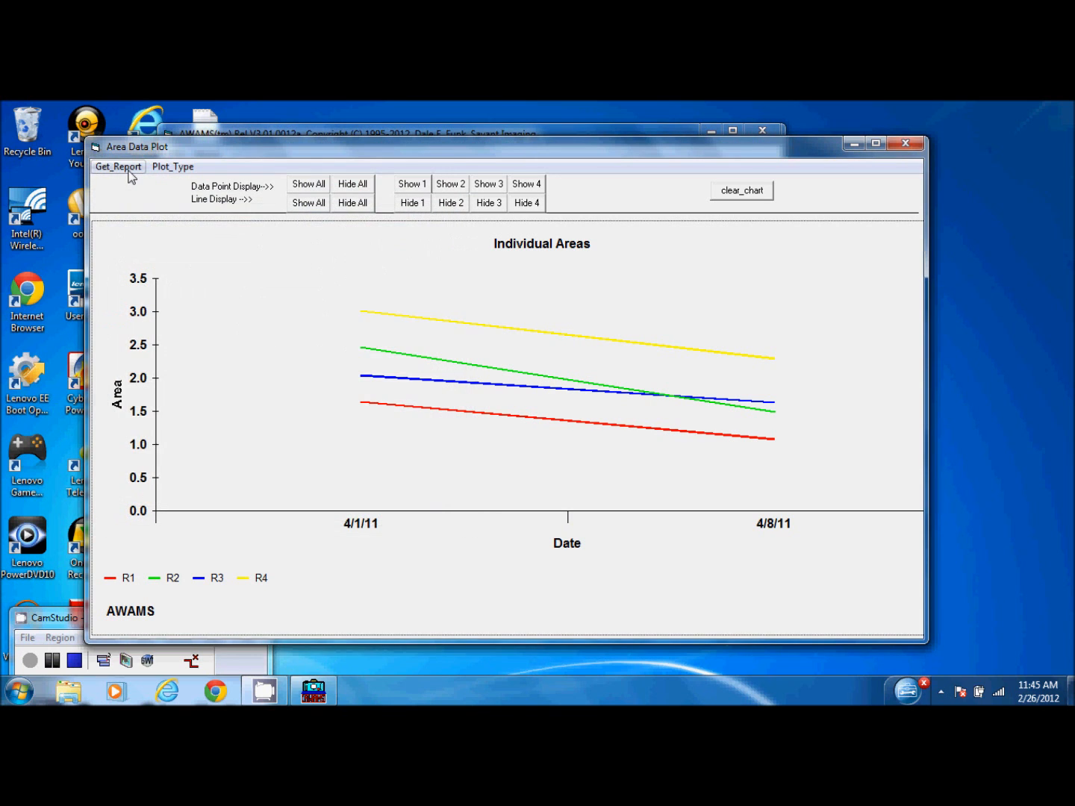
{"action": "left_click", "coordinate": [118, 167]}
{"action": "double_click", "coordinate": [313, 314]}
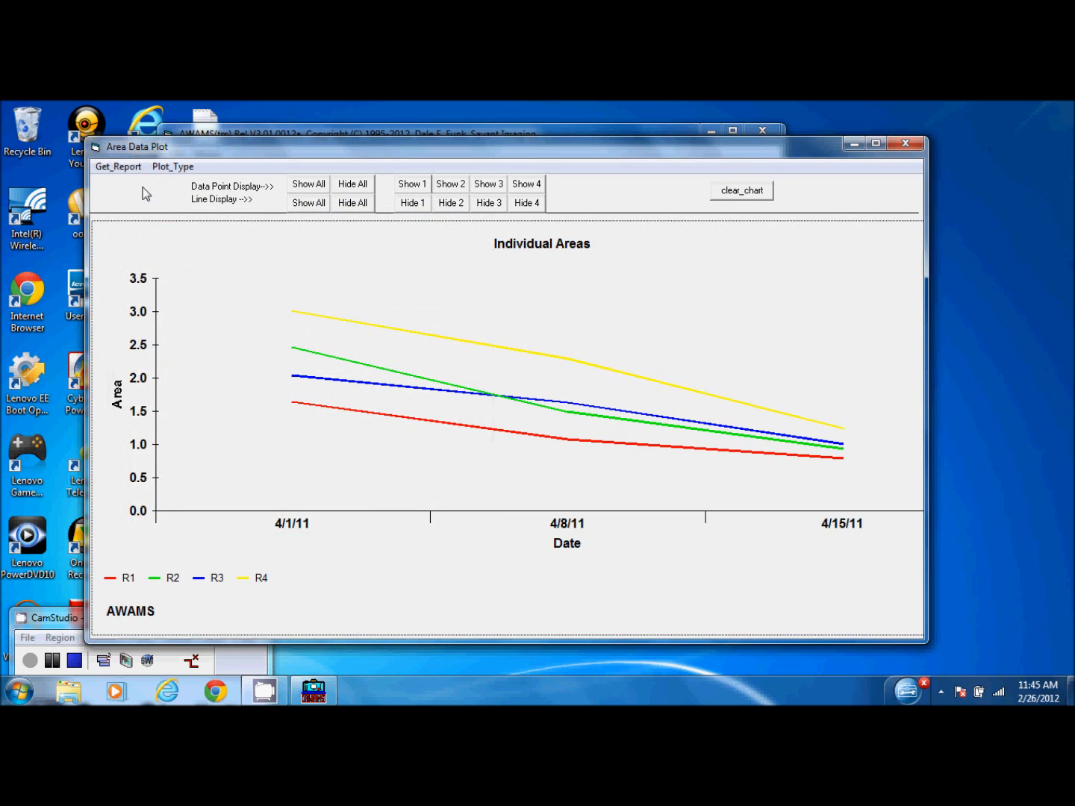
{"action": "left_click", "coordinate": [120, 167]}
{"action": "double_click", "coordinate": [328, 349]}
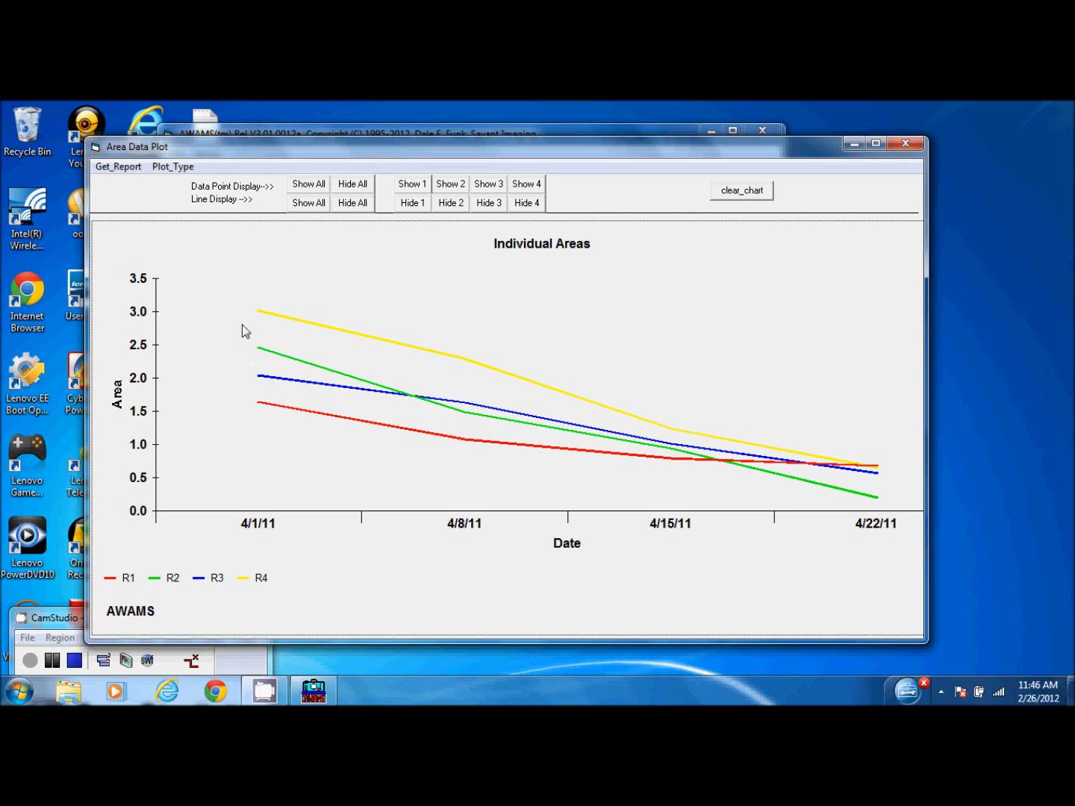
Show all data point values on the Individual Areas plot and hide them again, doing so twice.
{"action": "left_click", "coordinate": [316, 191]}
{"action": "left_click", "coordinate": [348, 189]}
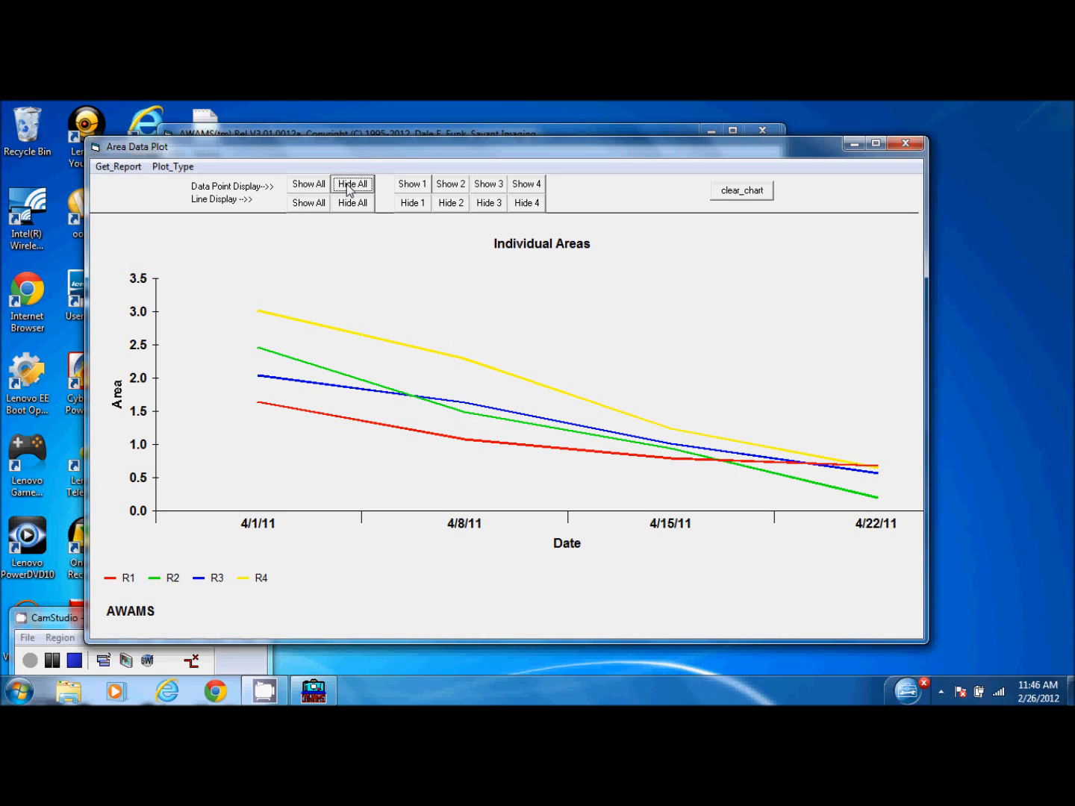
{"action": "left_click", "coordinate": [319, 187]}
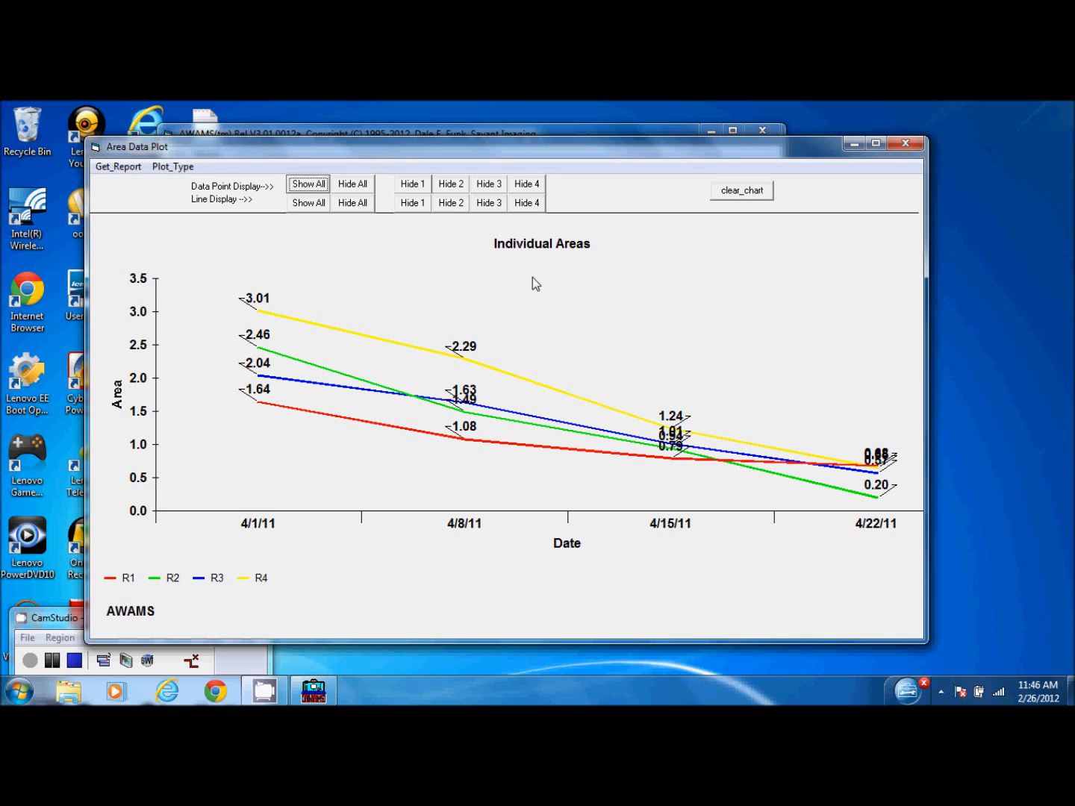
{"action": "left_click", "coordinate": [353, 185]}
Show the data point values of measurements 1, 2, 3 and 4 one by one.
{"action": "left_click", "coordinate": [412, 187]}
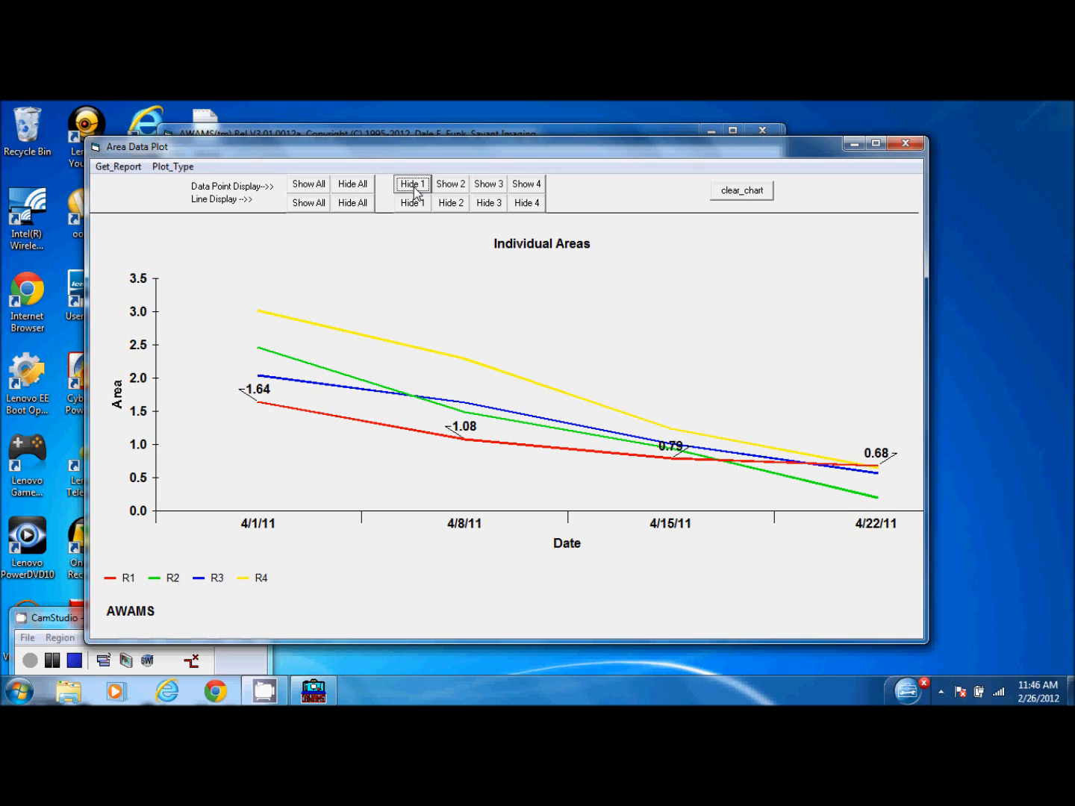
{"action": "left_click", "coordinate": [451, 185]}
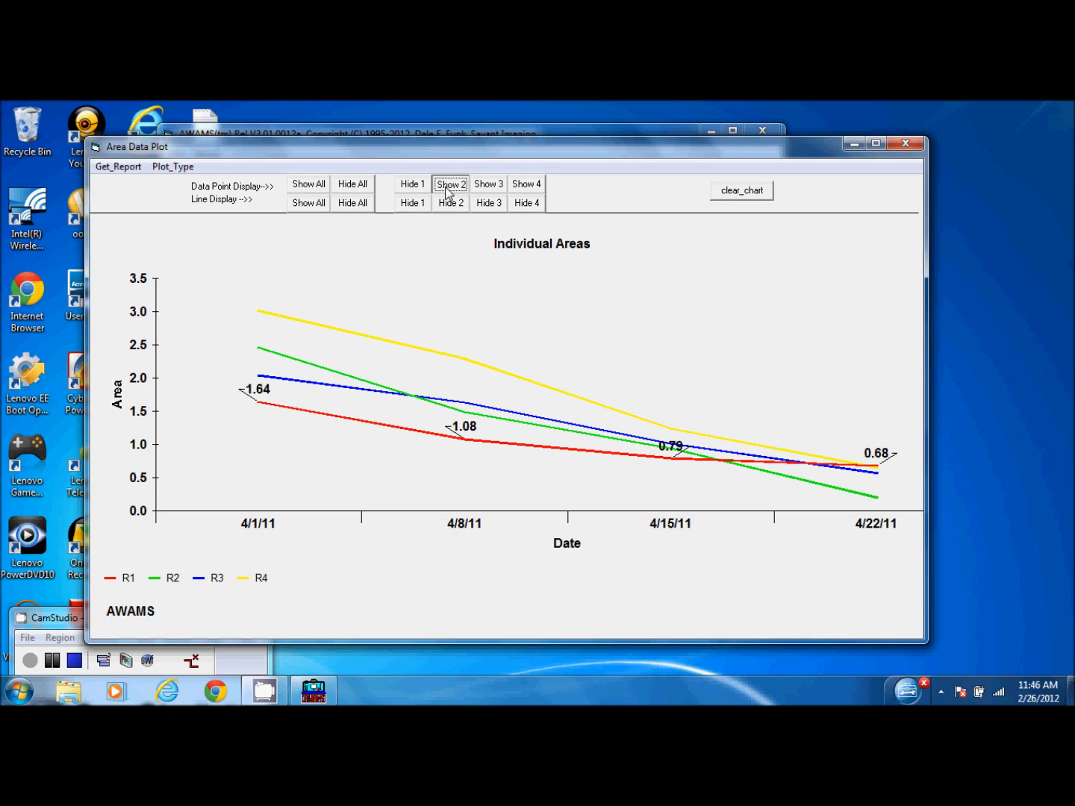
{"action": "left_click", "coordinate": [487, 186]}
{"action": "left_click", "coordinate": [525, 186]}
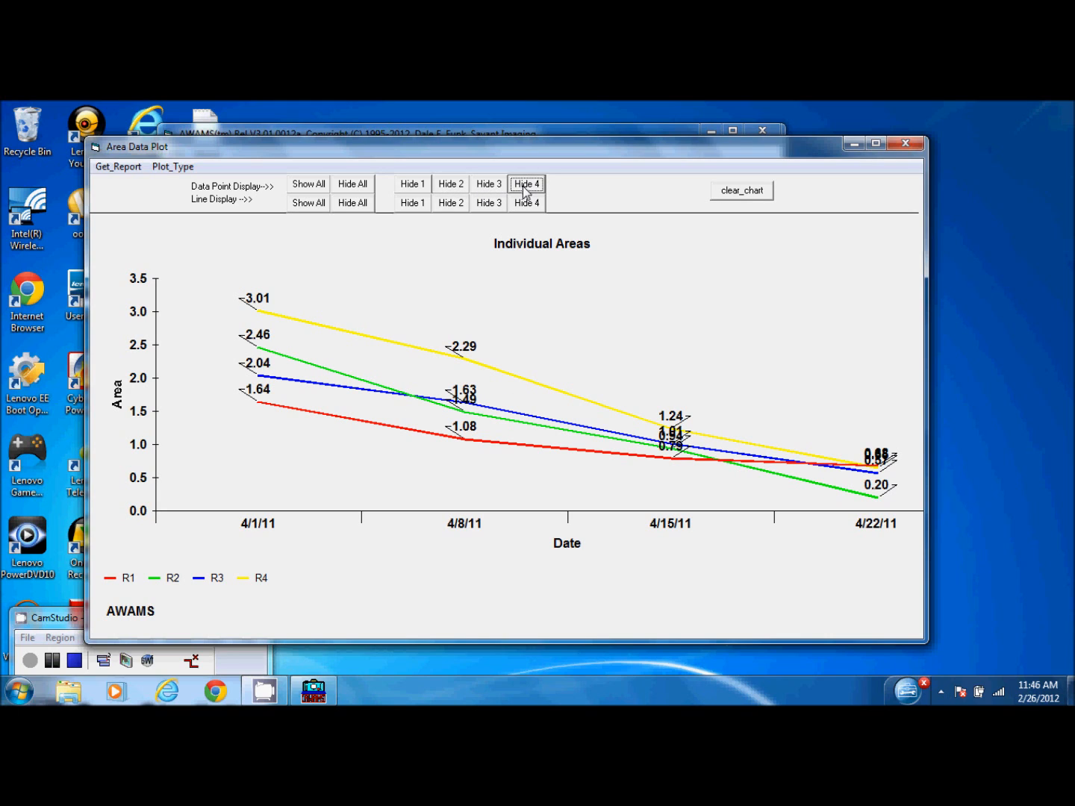
Move the overlapping data point labels at 4/8/11, 4/15/11 and 4/22/11 apart so each value can be read.
{"action": "left_click_drag", "start_coordinate": [466, 394], "coordinate": [507, 397]}
{"action": "left_click_drag", "start_coordinate": [672, 418], "coordinate": [735, 410]}
{"action": "left_click_drag", "start_coordinate": [671, 433], "coordinate": [667, 485]}
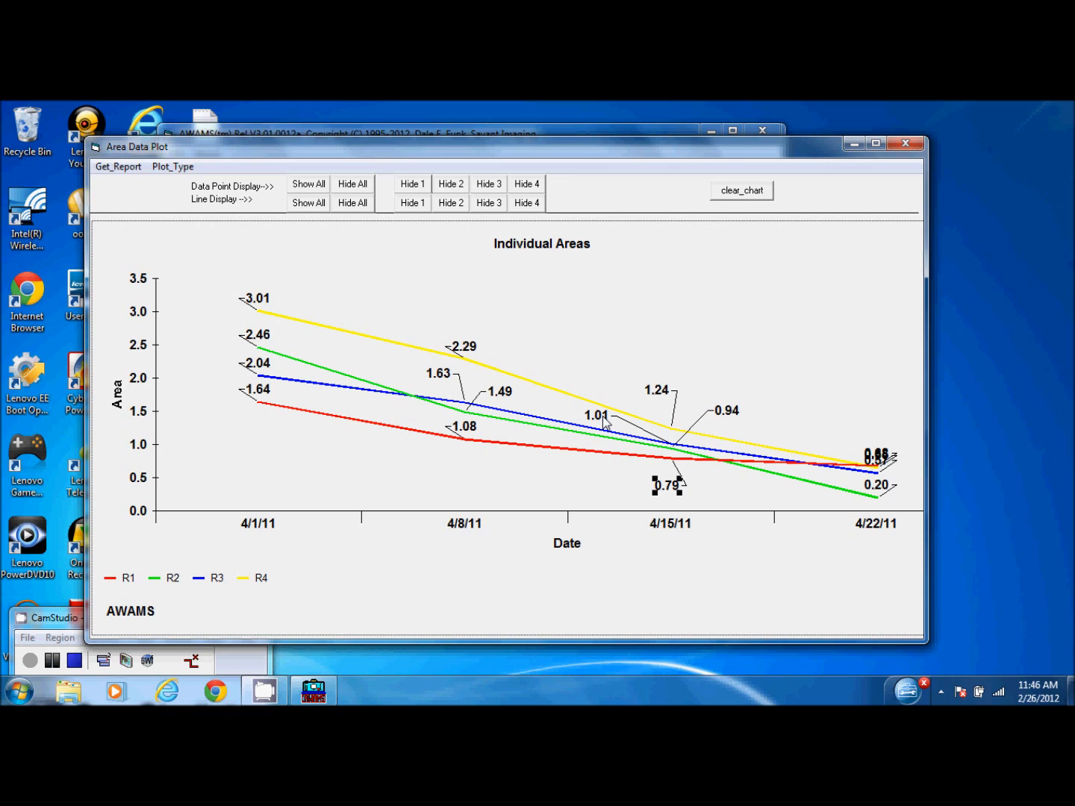
{"action": "left_click_drag", "start_coordinate": [882, 459], "coordinate": [905, 480]}
{"action": "left_click", "coordinate": [884, 464]}
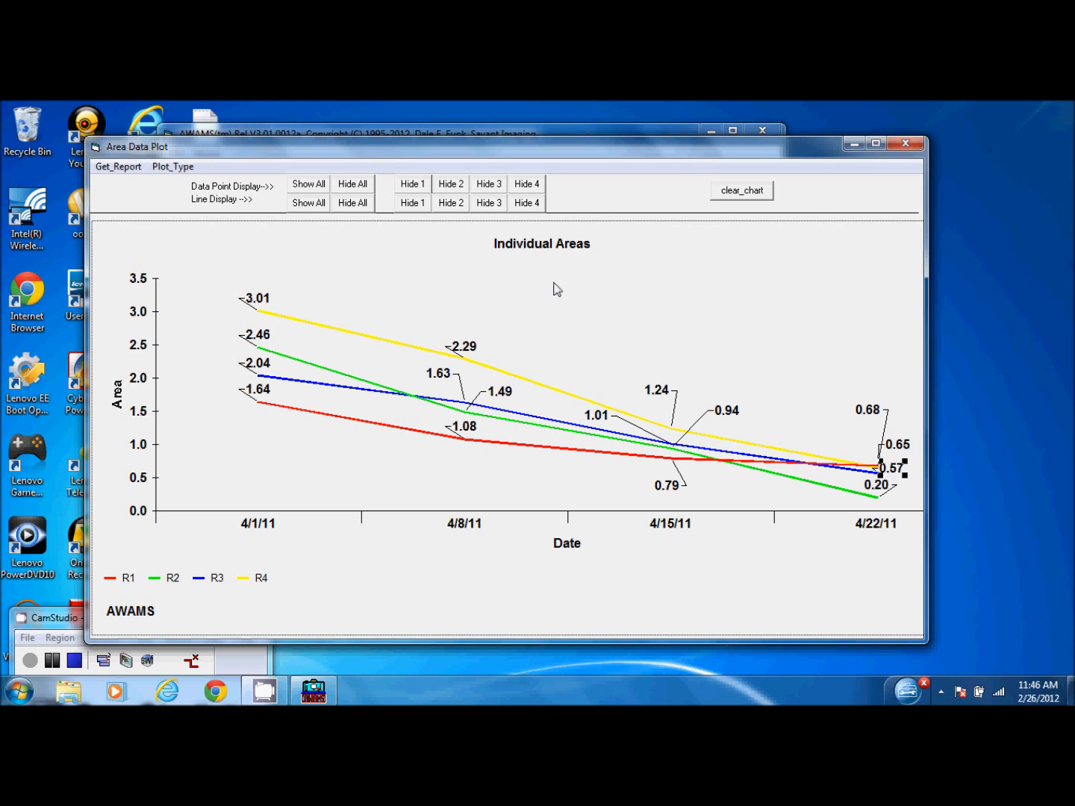
Hide both the data point values and the lines of measurements 3 and 4.
{"action": "left_click", "coordinate": [525, 185]}
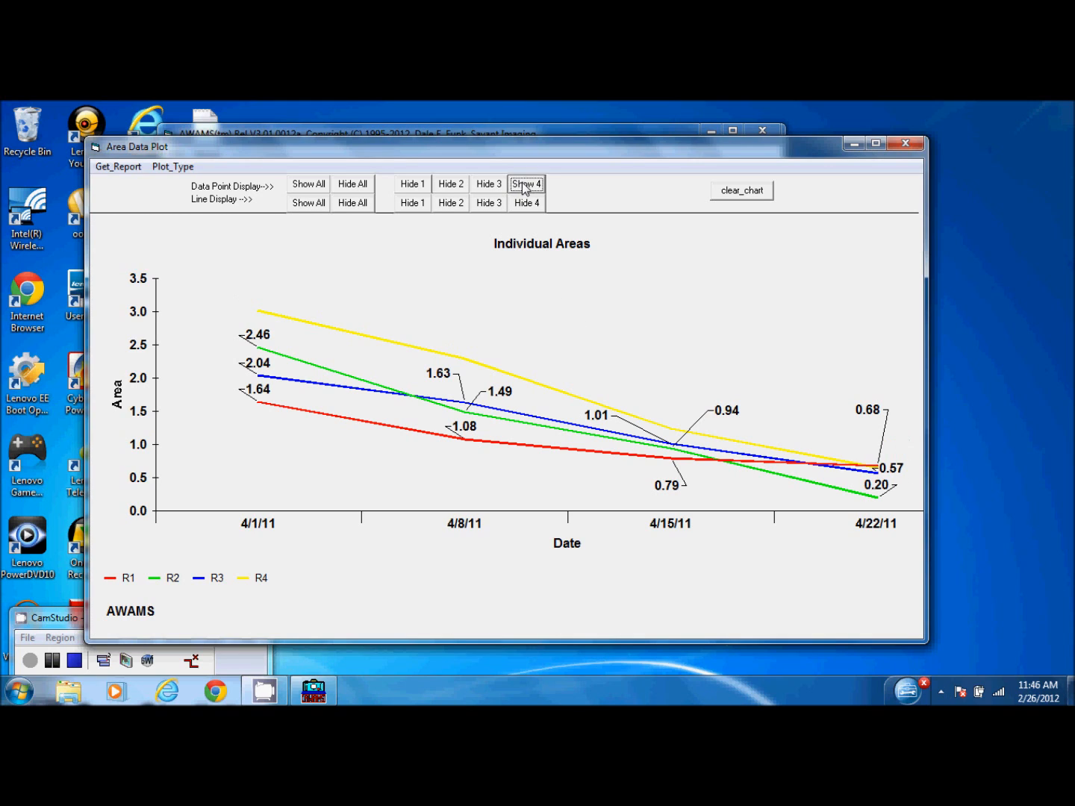
{"action": "left_click", "coordinate": [489, 185]}
{"action": "left_click", "coordinate": [489, 202]}
{"action": "left_click", "coordinate": [527, 203]}
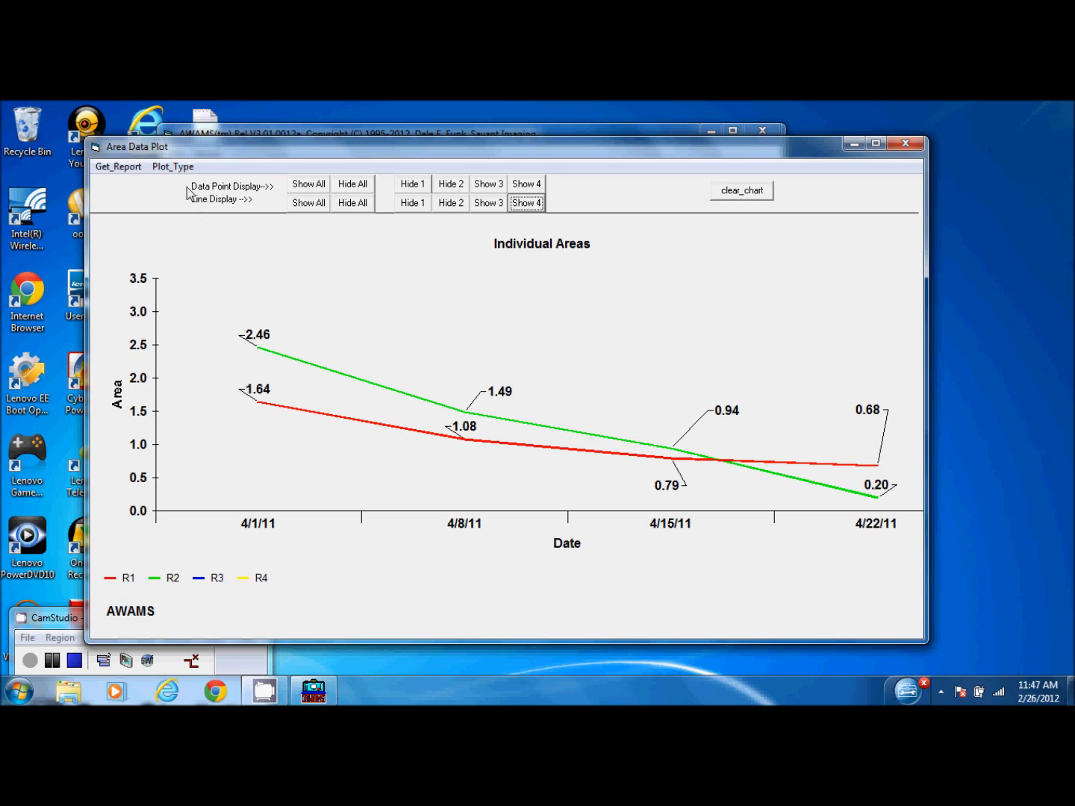
Change the plot type to Primary_Area and hide the line and data point values of measurement 2.
{"action": "left_click", "coordinate": [175, 168]}
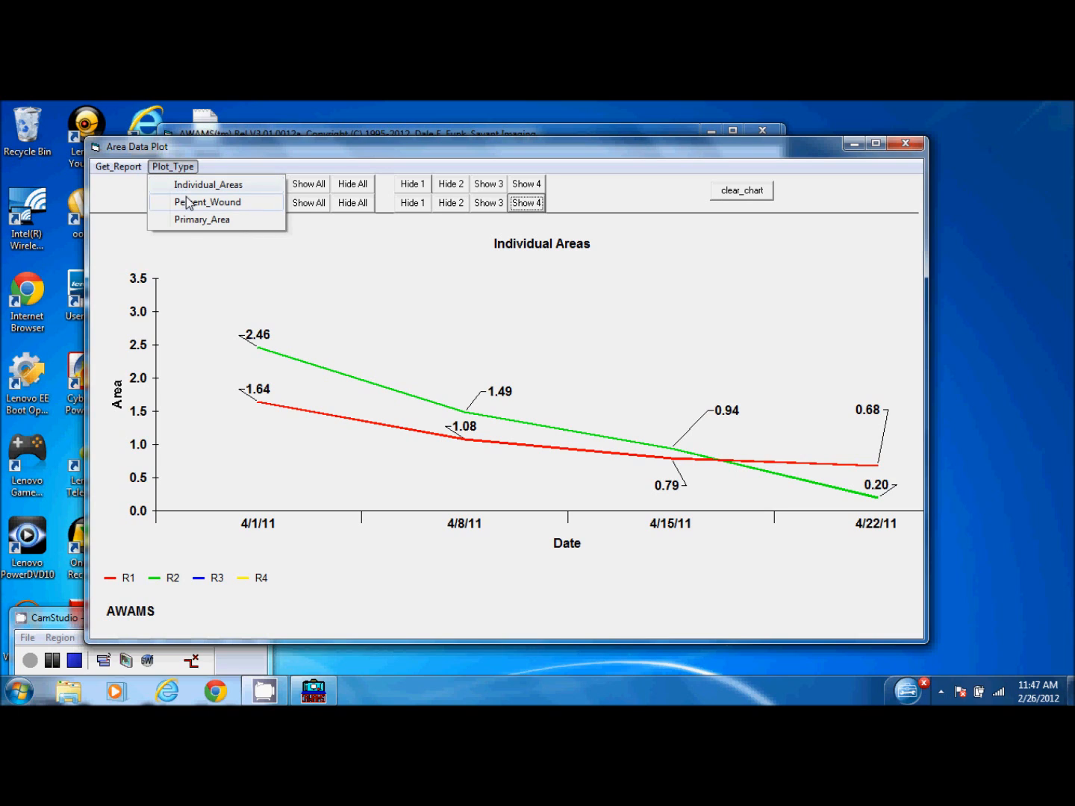
{"action": "left_click", "coordinate": [191, 221]}
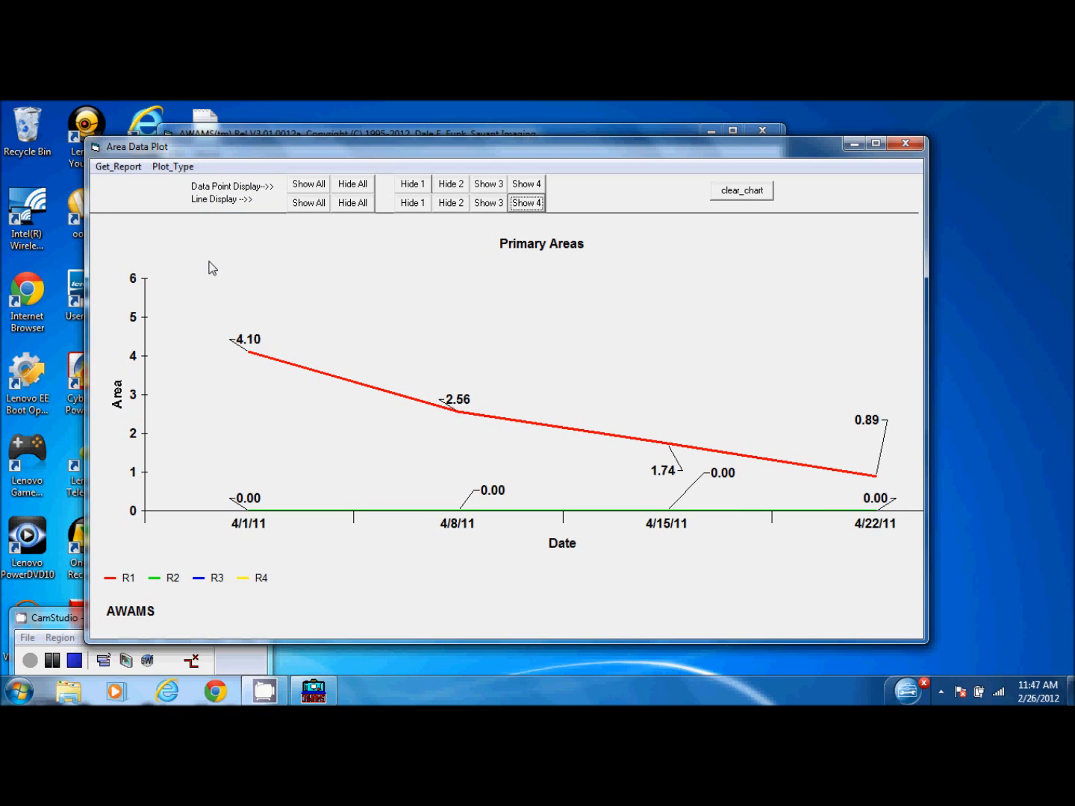
{"action": "left_click", "coordinate": [451, 203]}
{"action": "left_click", "coordinate": [457, 186]}
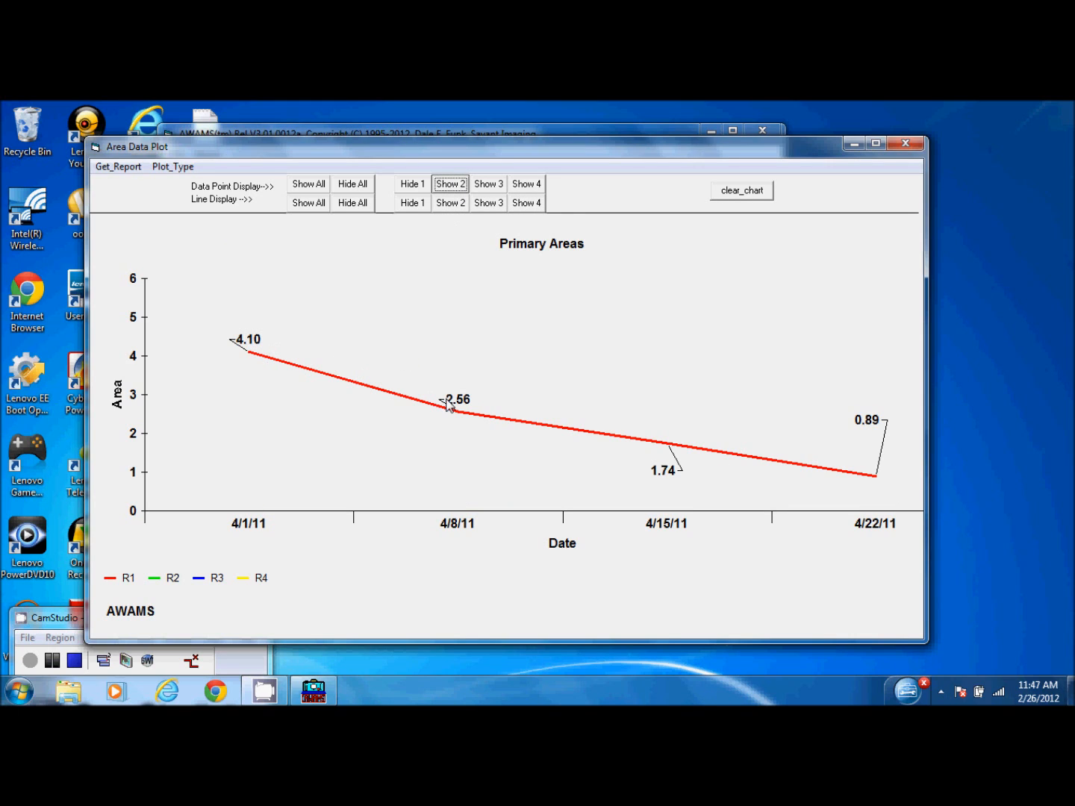
Show the data point values and line of measurement 3 on the Primary Areas plot, and hide both again.
{"action": "left_click", "coordinate": [489, 184]}
{"action": "left_click", "coordinate": [489, 202]}
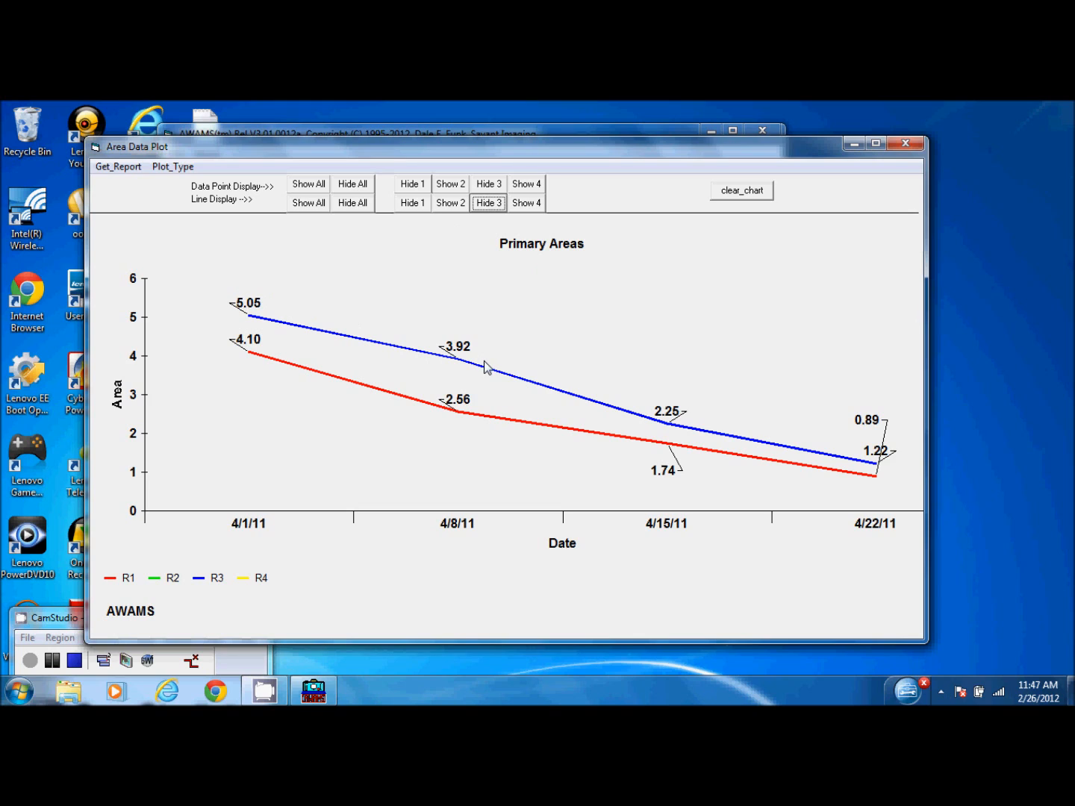
{"action": "left_click", "coordinate": [489, 203]}
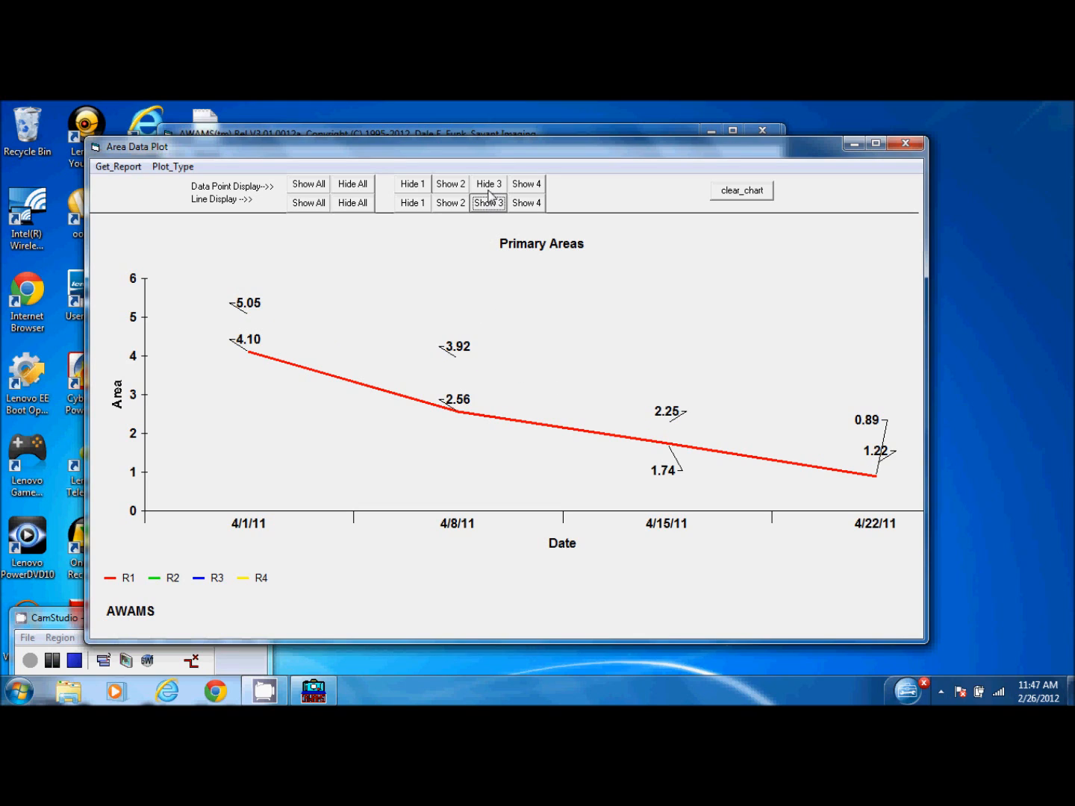
{"action": "left_click", "coordinate": [489, 185]}
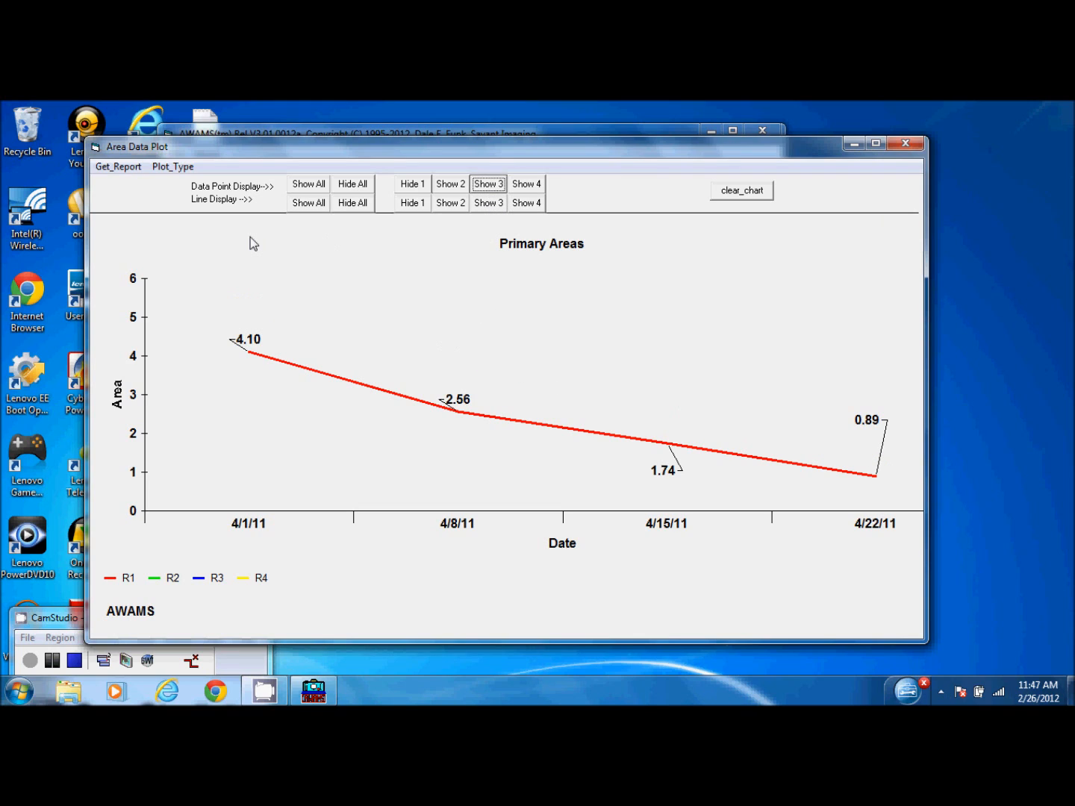
Show the line and data point values of measurement 2 again and change the plot type to Percent_Wound.
{"action": "left_click", "coordinate": [448, 204]}
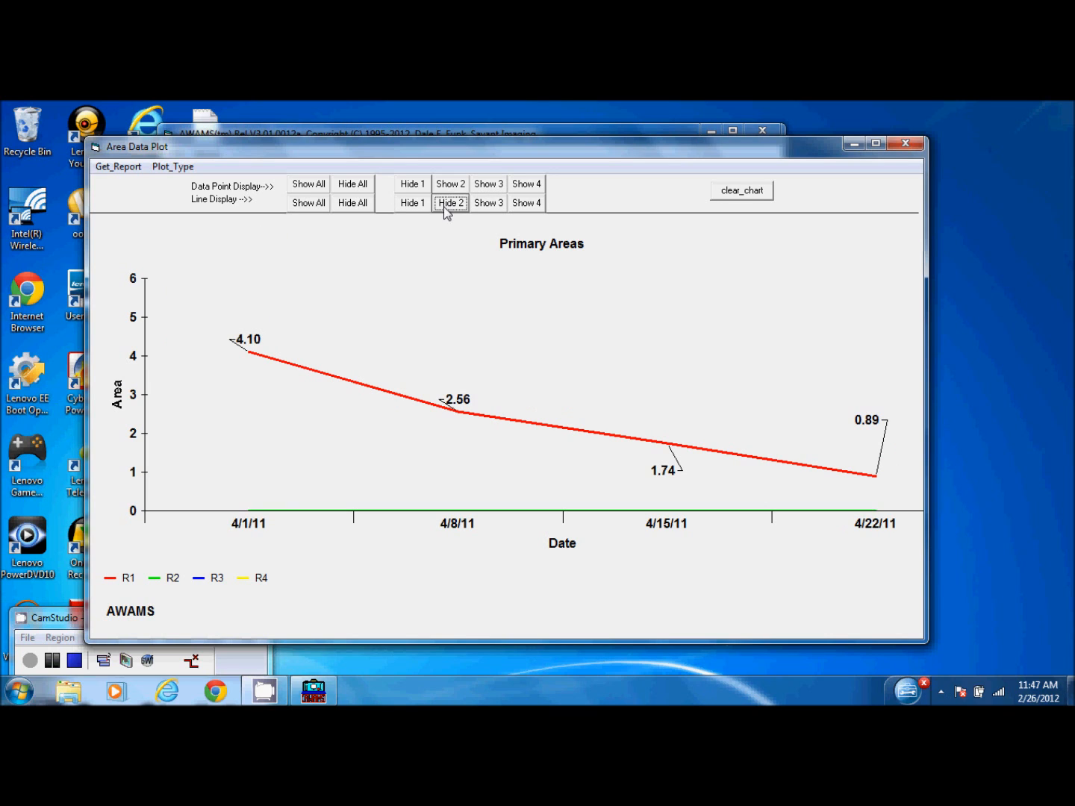
{"action": "left_click", "coordinate": [451, 185]}
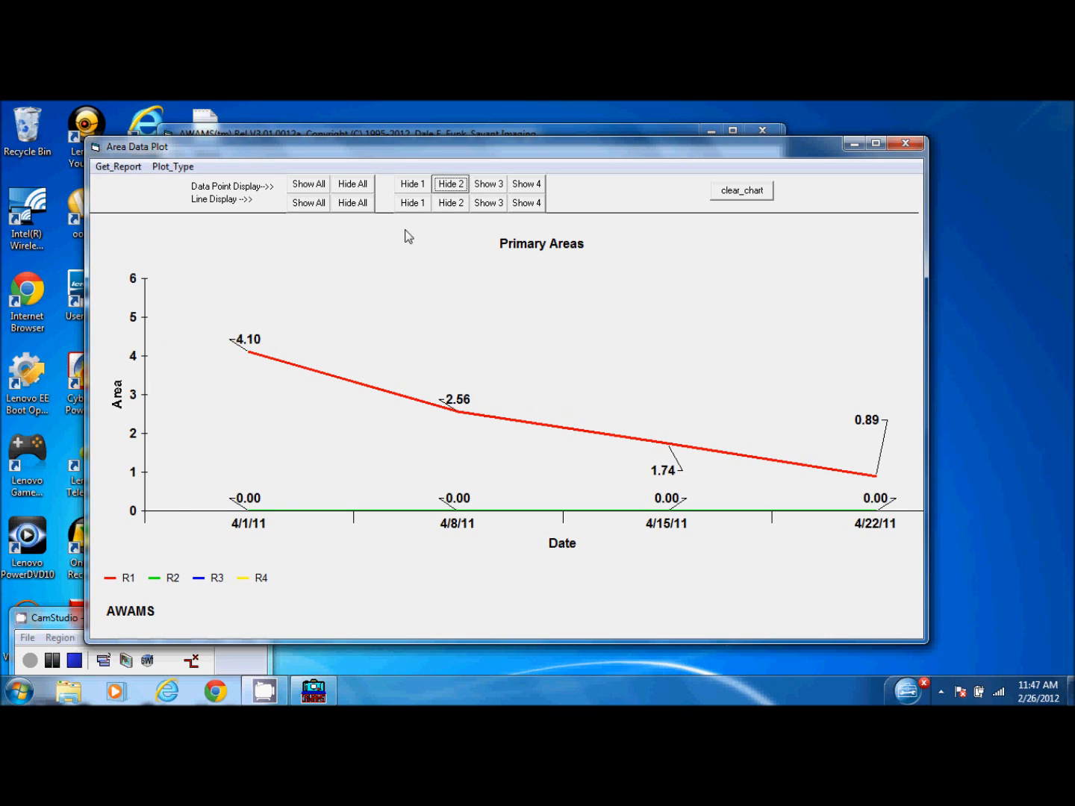
{"action": "left_click", "coordinate": [173, 166]}
{"action": "left_click", "coordinate": [179, 202]}
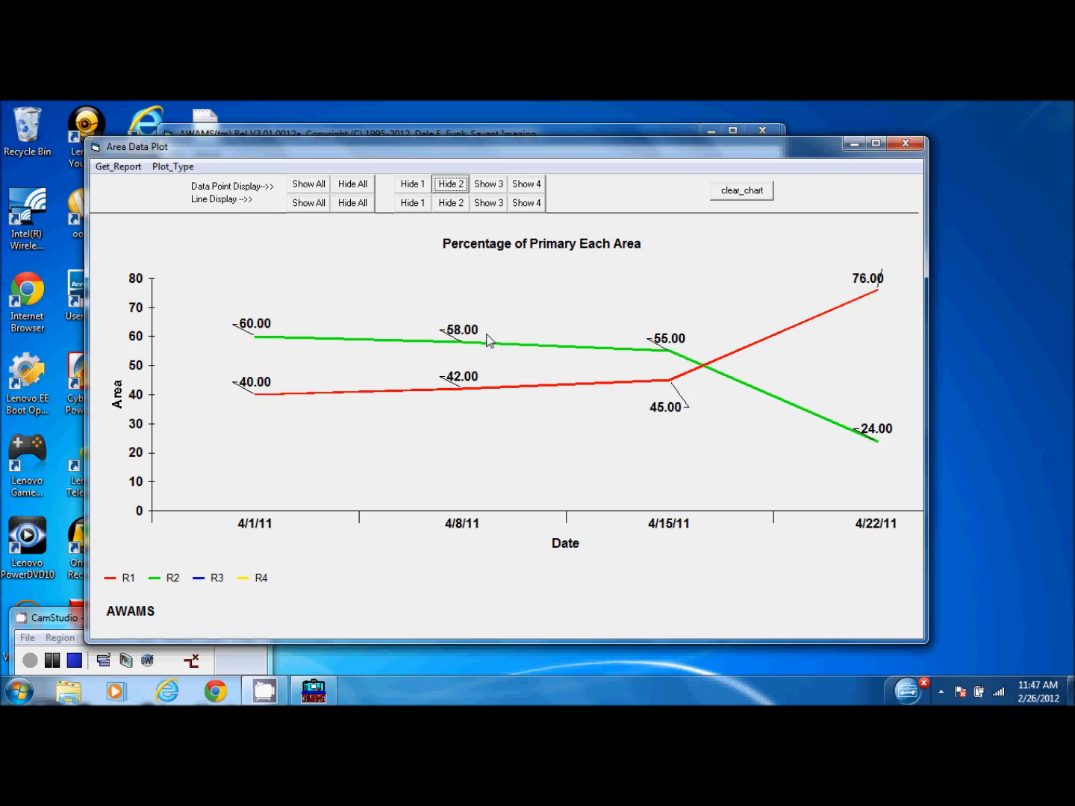
Change the plot type back to Individual_Areas.
{"action": "left_click", "coordinate": [168, 175]}
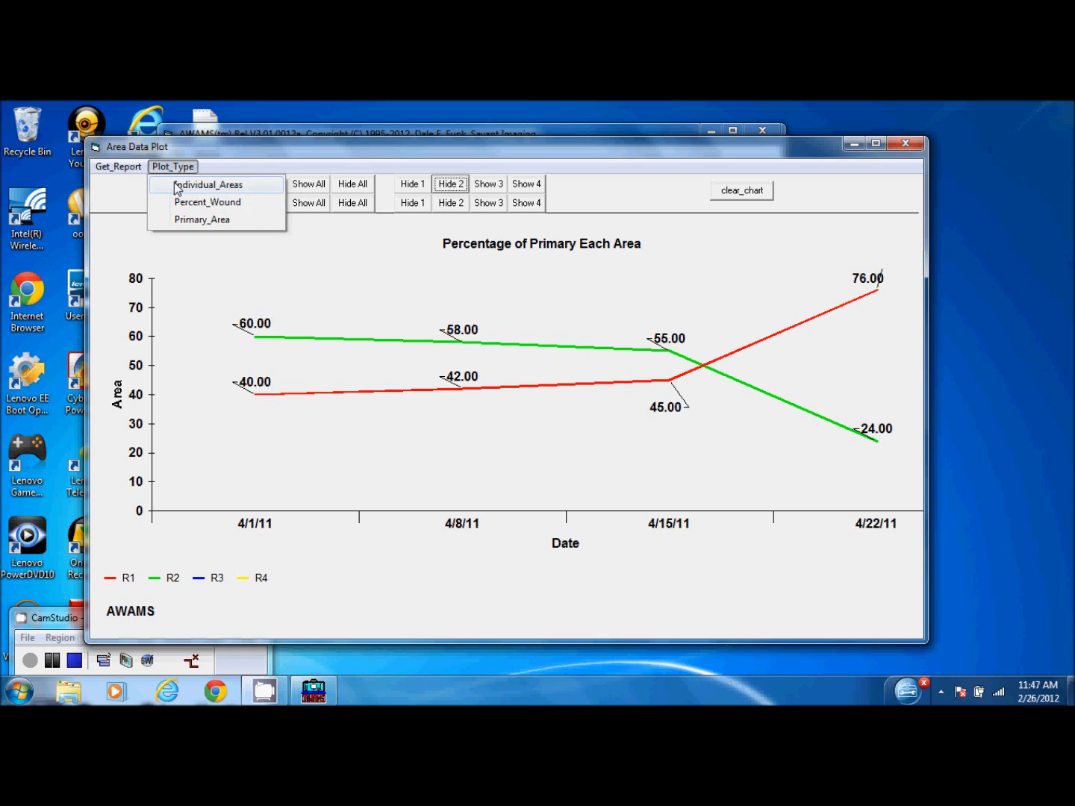
{"action": "left_click", "coordinate": [177, 185]}
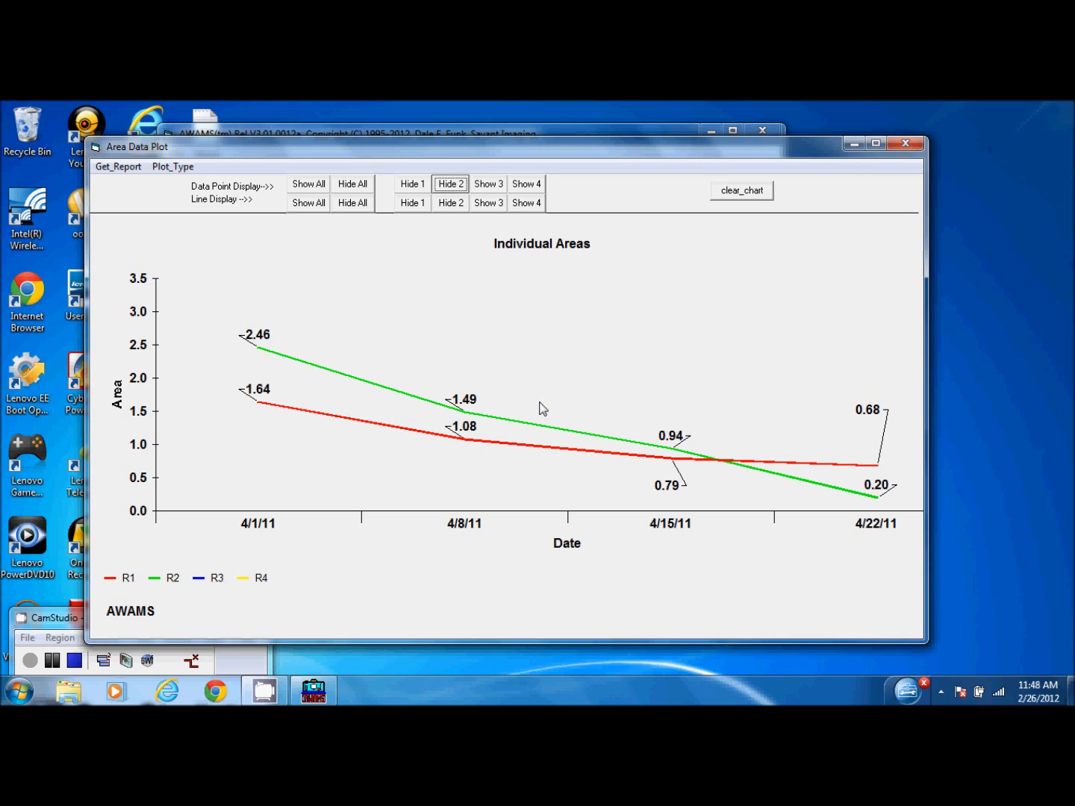
Change the vertical axis title to "Area cm sq".
{"action": "double_click", "coordinate": [120, 397]}
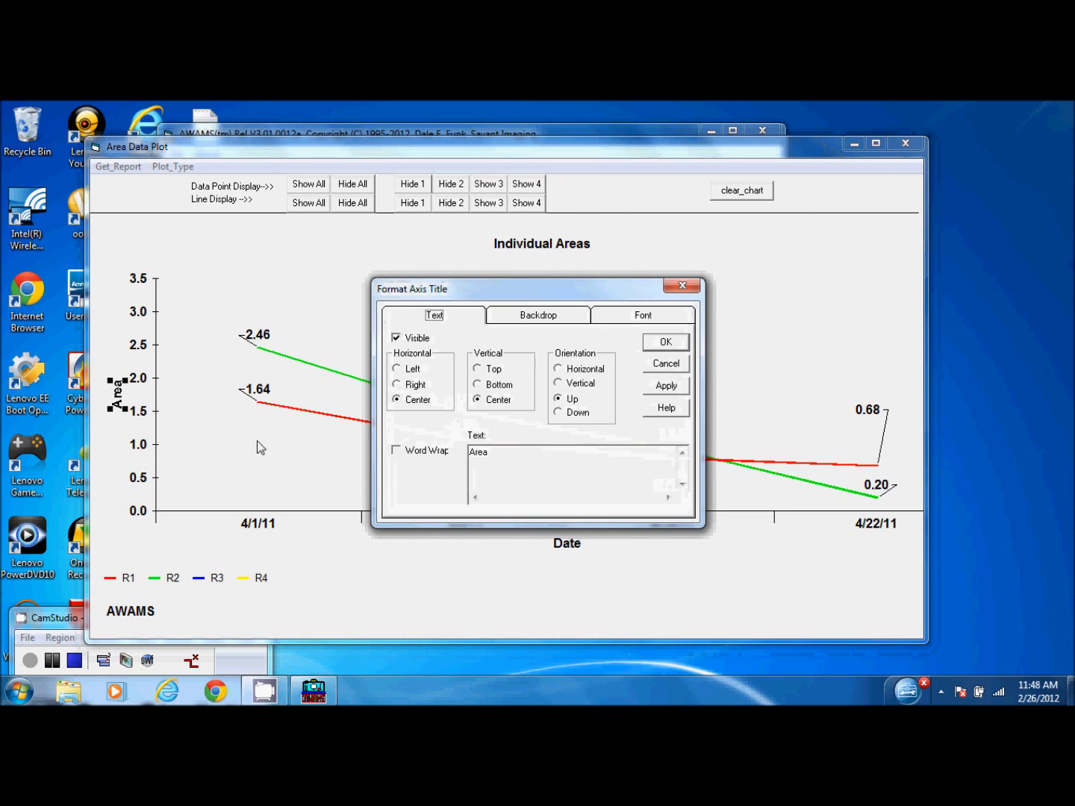
{"action": "left_click", "coordinate": [512, 451]}
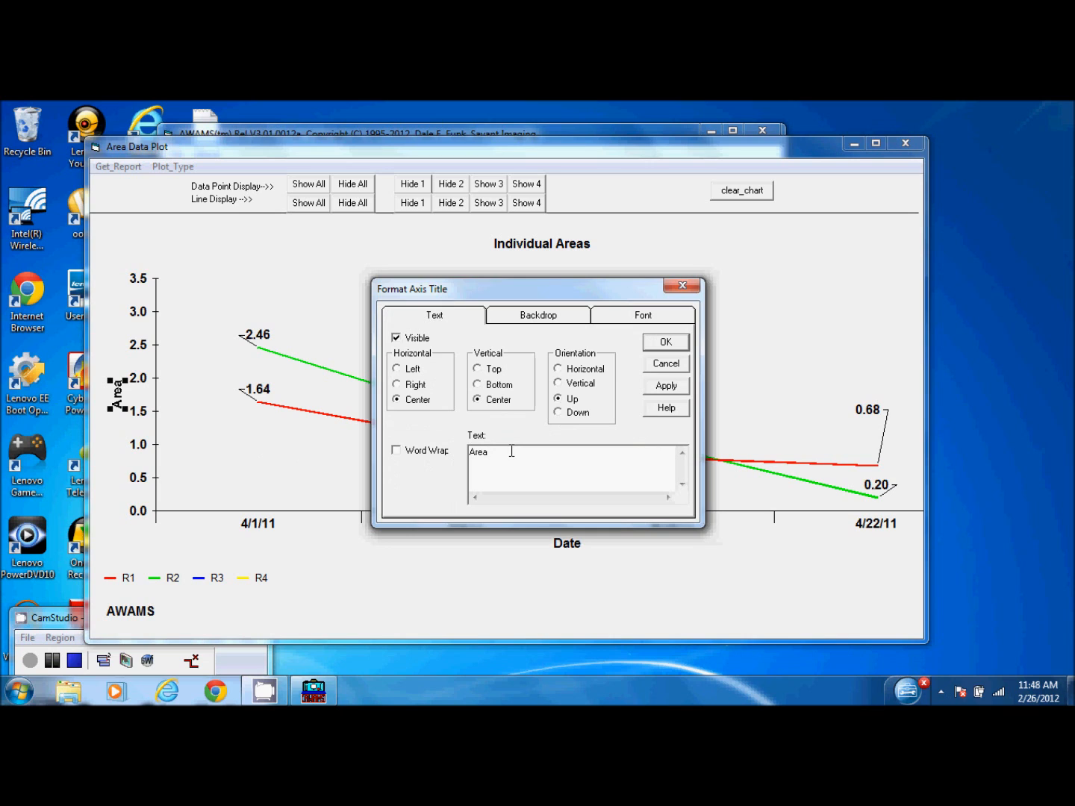
{"action": "type", "text": "cm sq"}
{"action": "left_click", "coordinate": [667, 343]}
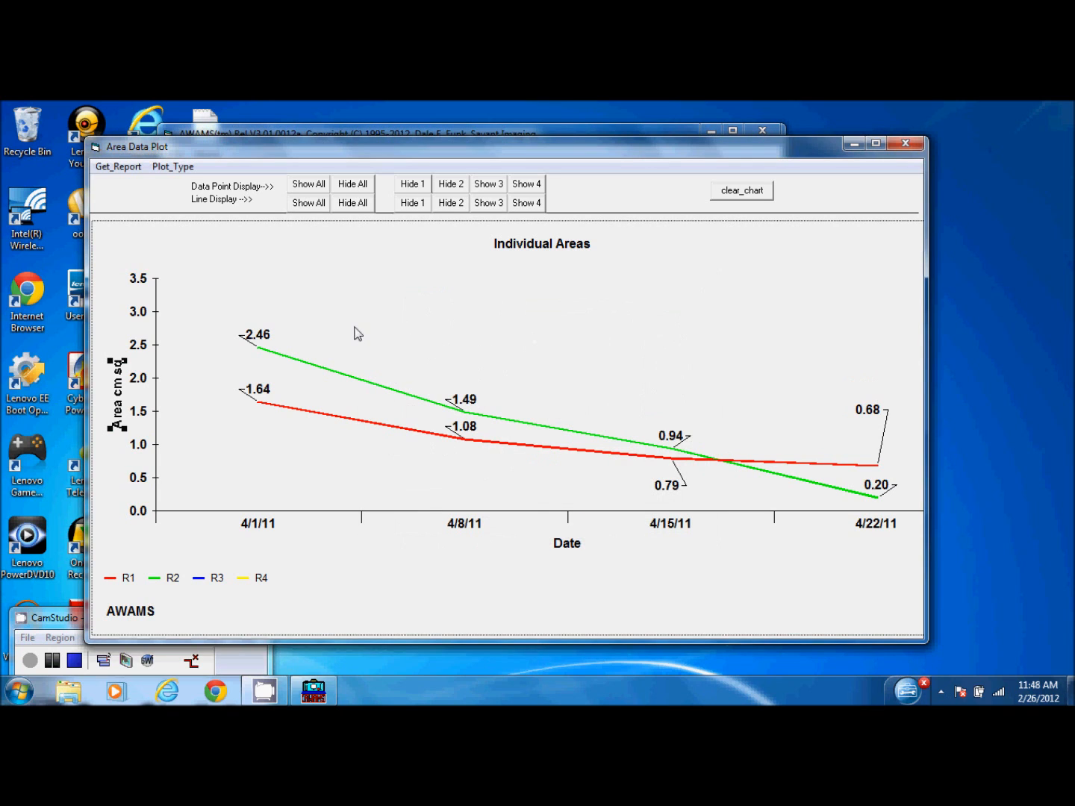
Change the chart title to "Individual Areas Wound 1".
{"action": "left_click", "coordinate": [564, 549]}
{"action": "double_click", "coordinate": [559, 247]}
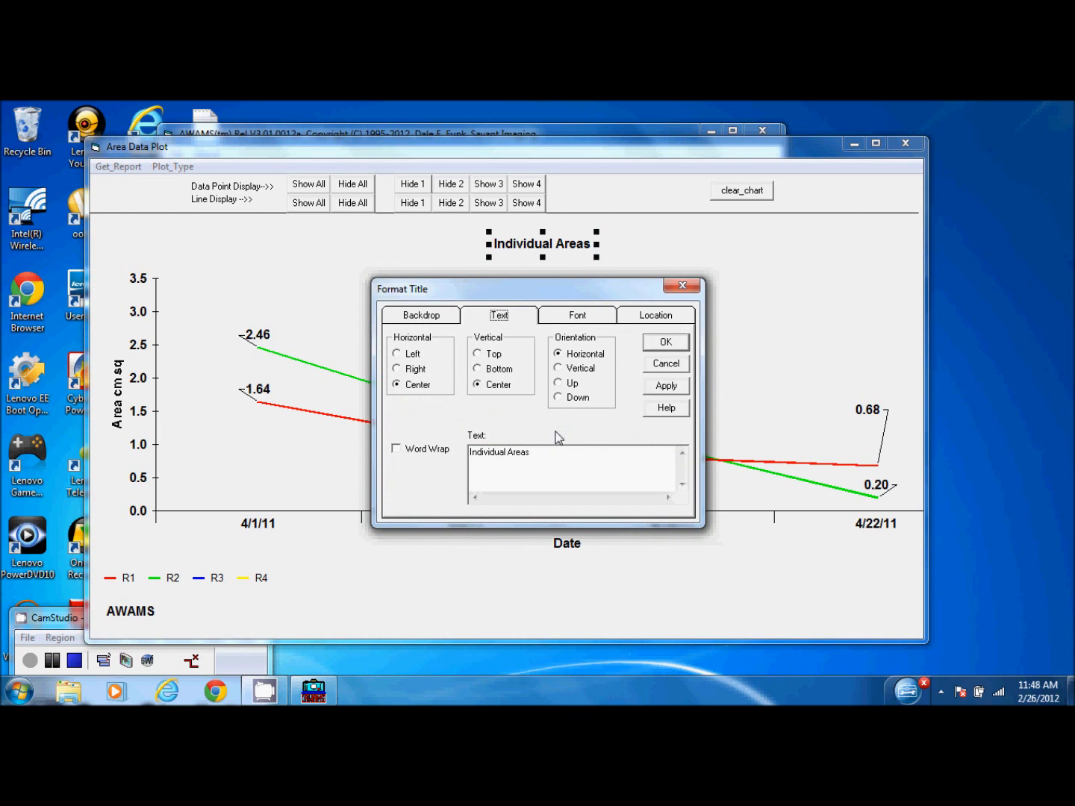
{"action": "left_click", "coordinate": [551, 459]}
{"action": "type", "text": "Wound 1"}
{"action": "left_click", "coordinate": [674, 345]}
{"action": "left_click", "coordinate": [430, 352]}
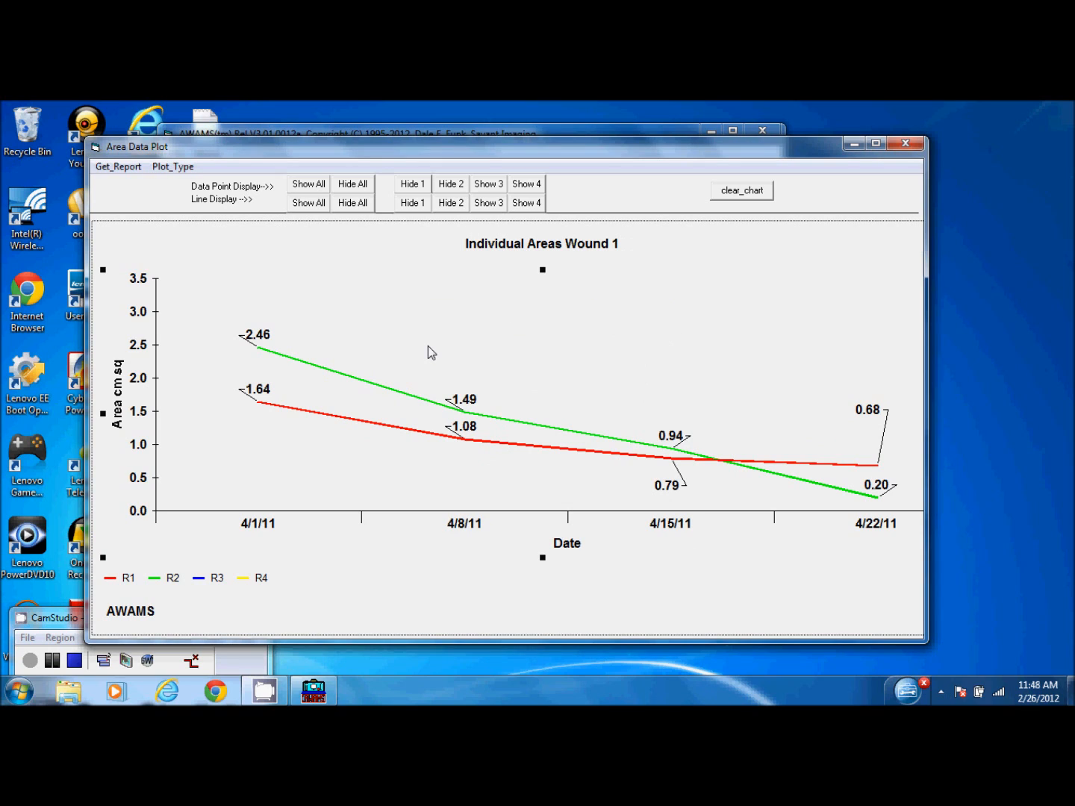
Hide the data point label of series R1 at 4/1/11 by setting its label location to None.
{"action": "right_click", "coordinate": [554, 365]}
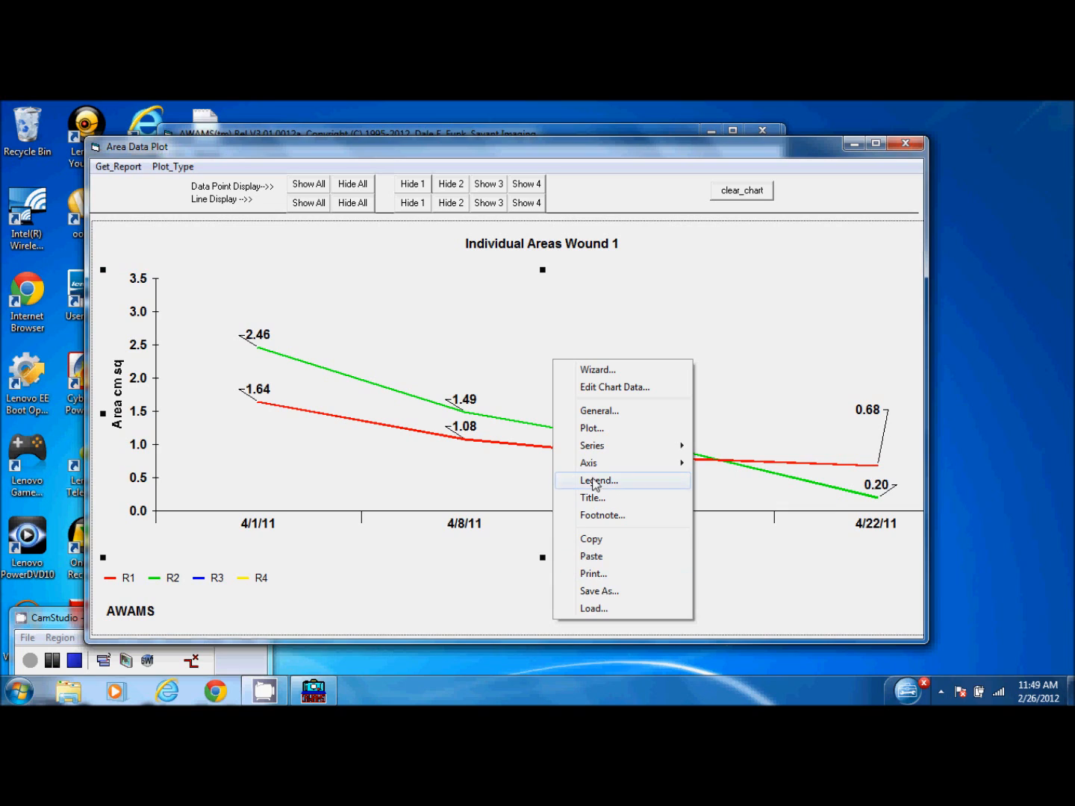
{"action": "mouse_move", "coordinate": [630, 446]}
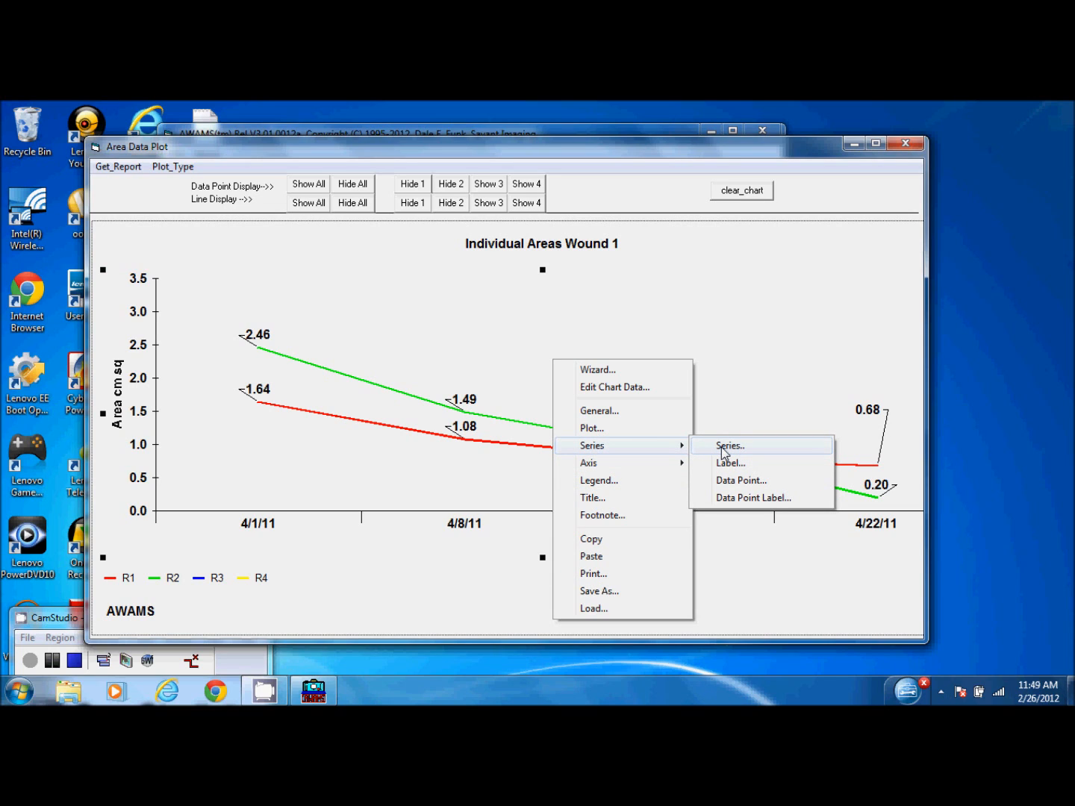
{"action": "left_click", "coordinate": [734, 501]}
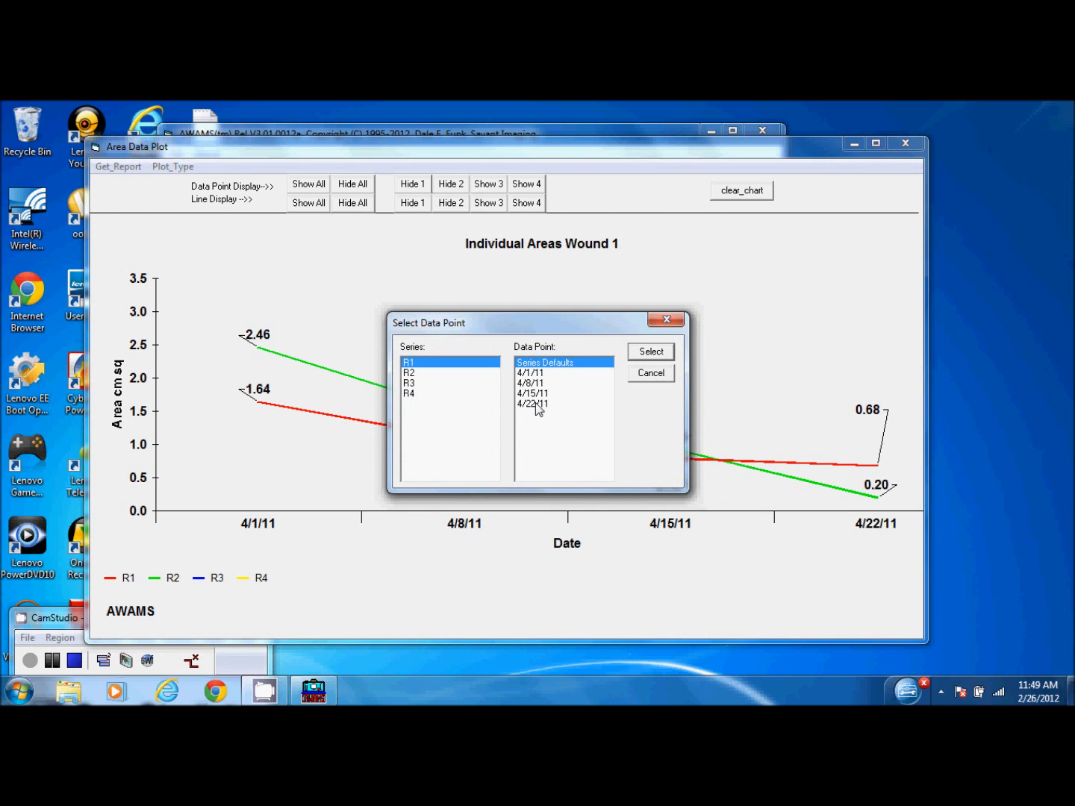
{"action": "left_click", "coordinate": [537, 373]}
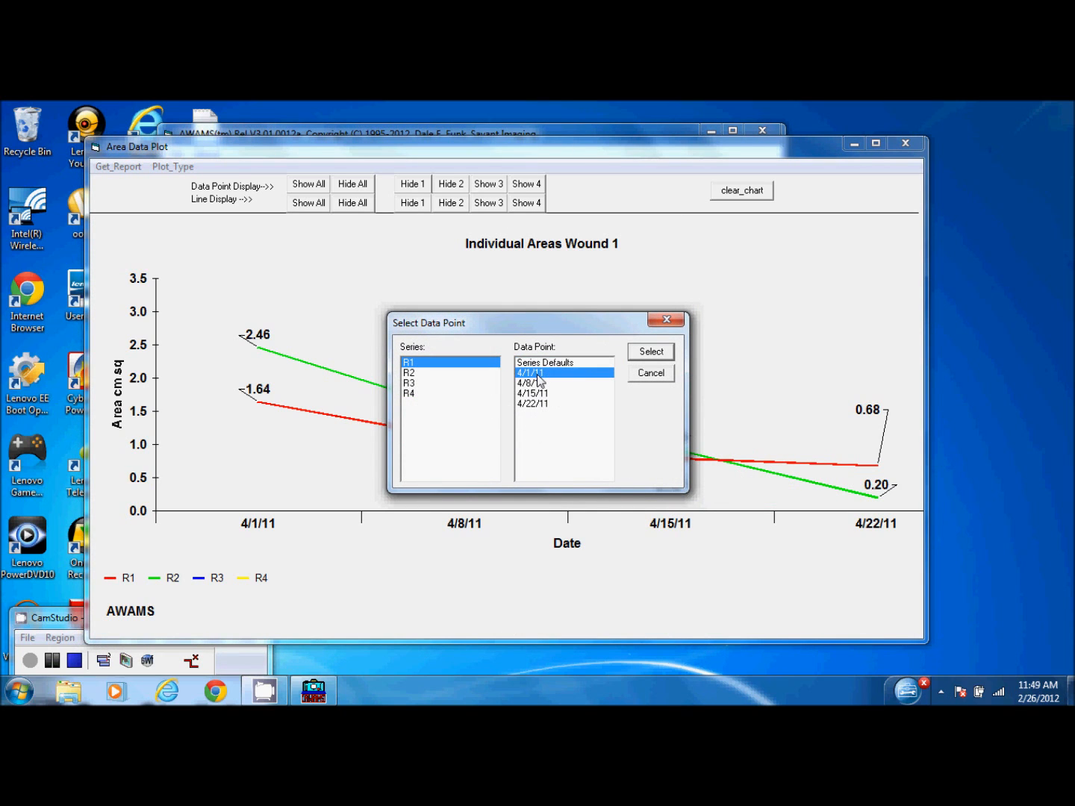
{"action": "left_click", "coordinate": [651, 353]}
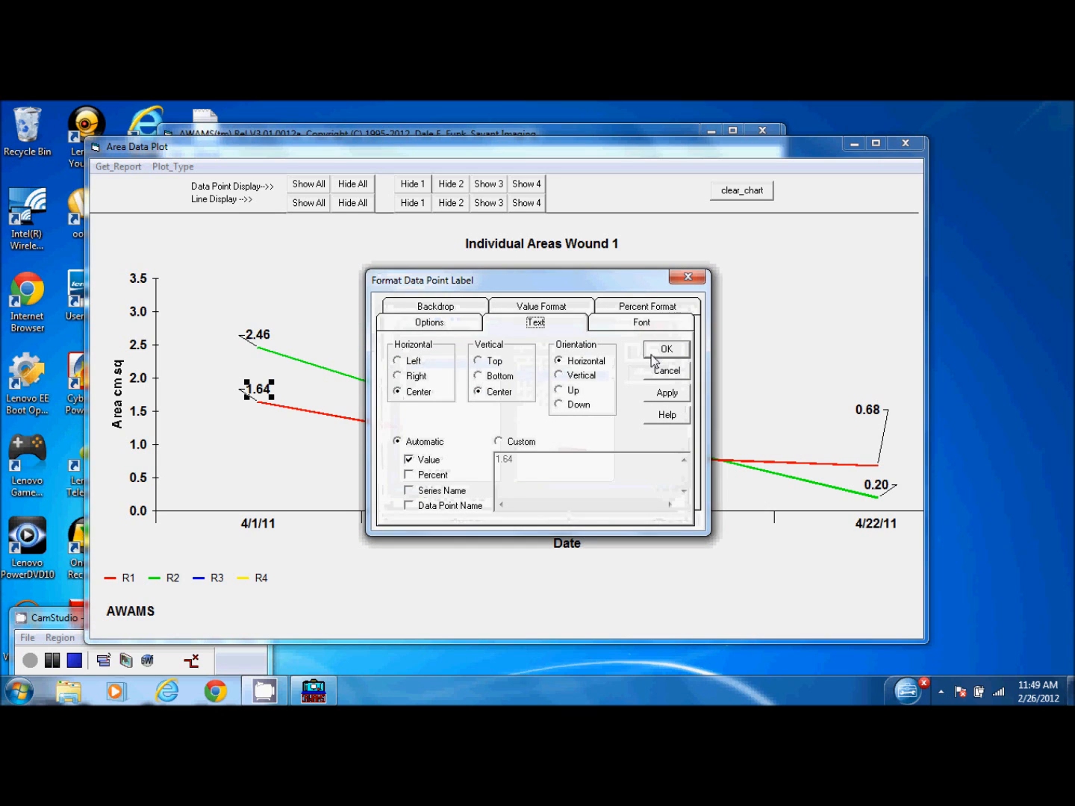
{"action": "left_click", "coordinate": [450, 325]}
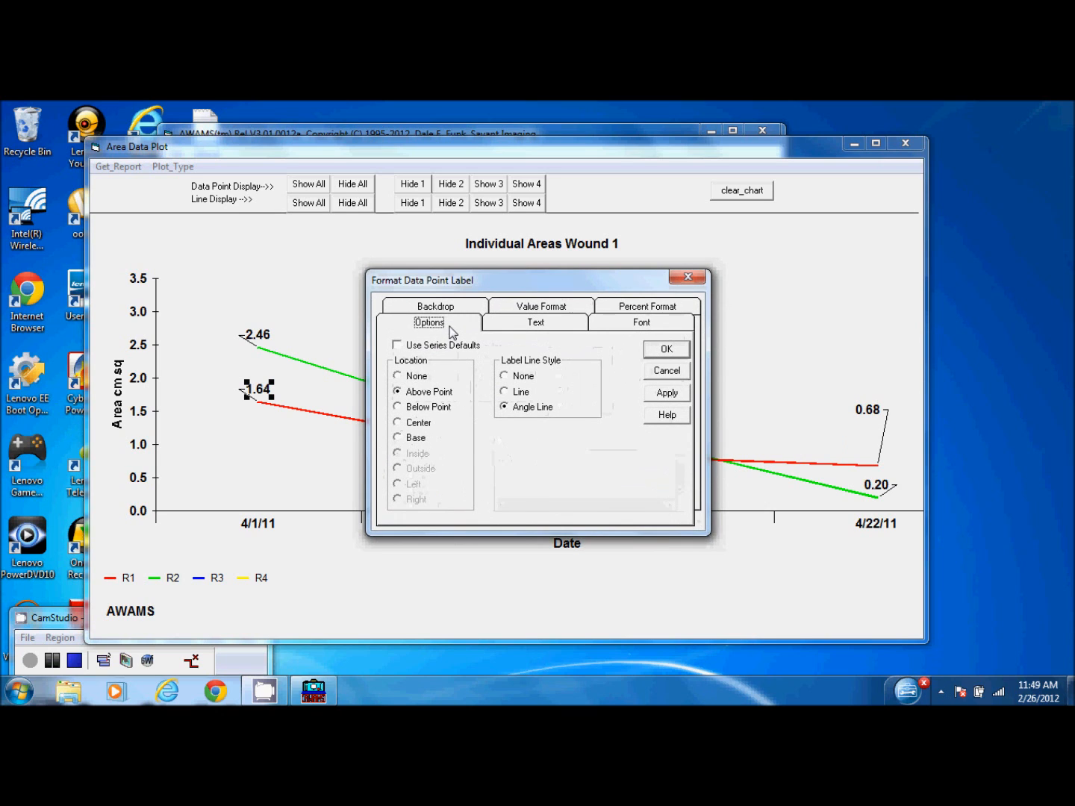
{"action": "left_click", "coordinate": [400, 376]}
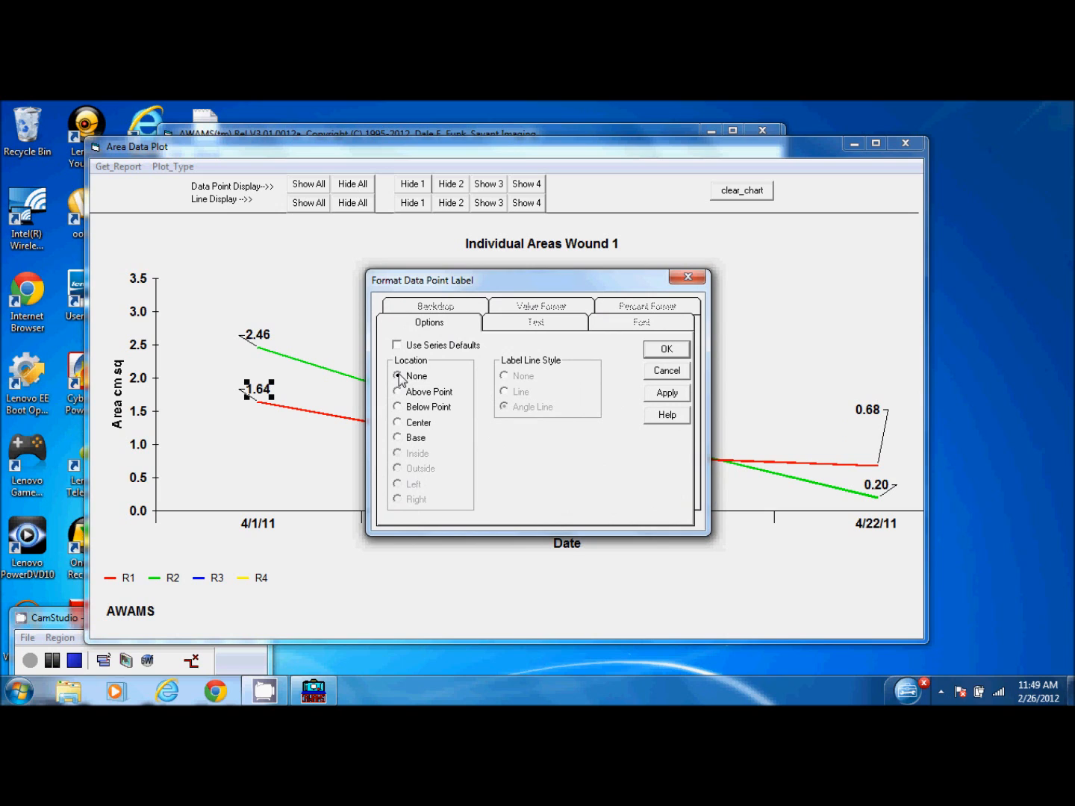
{"action": "left_click", "coordinate": [668, 352]}
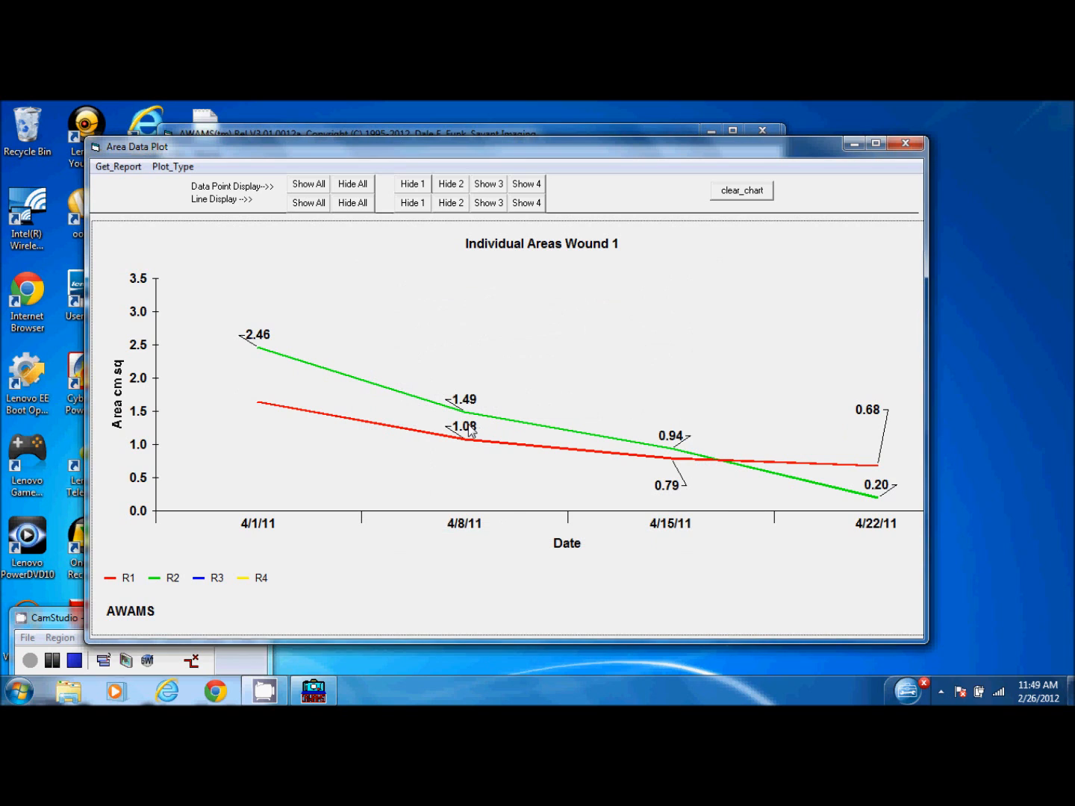
Hide the data point label of series R1 at 4/8/11 by setting its label location to None.
{"action": "double_click", "coordinate": [470, 429]}
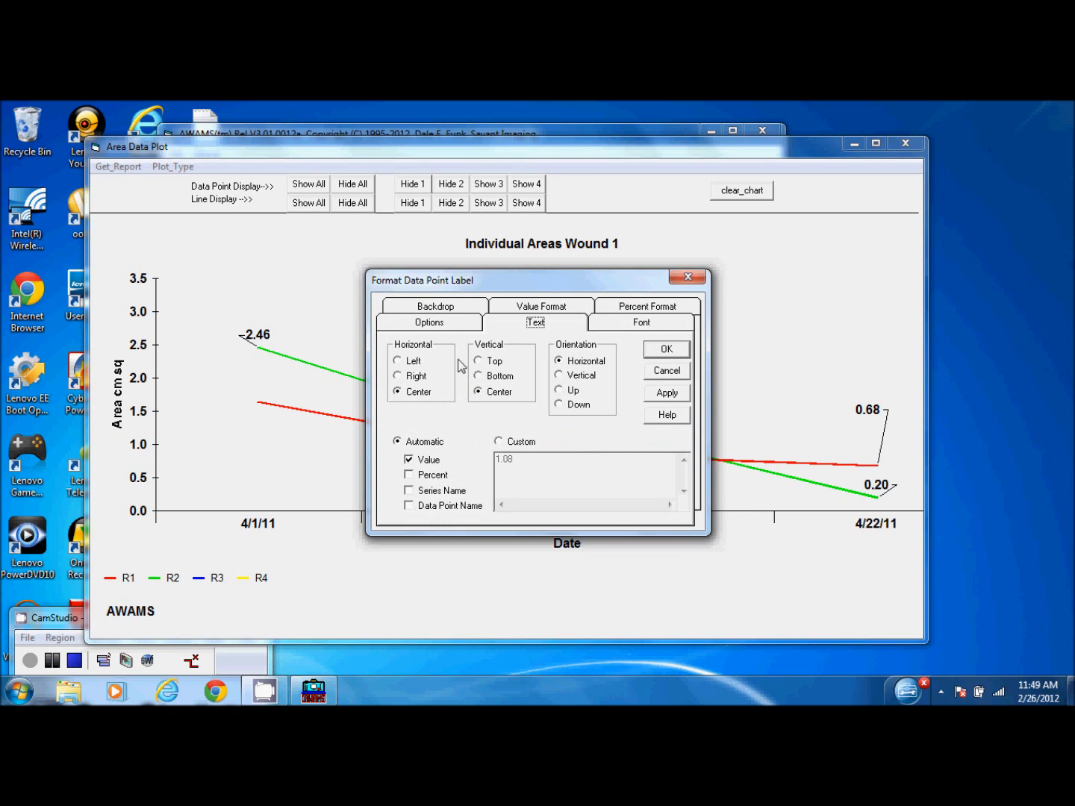
{"action": "left_click", "coordinate": [442, 327]}
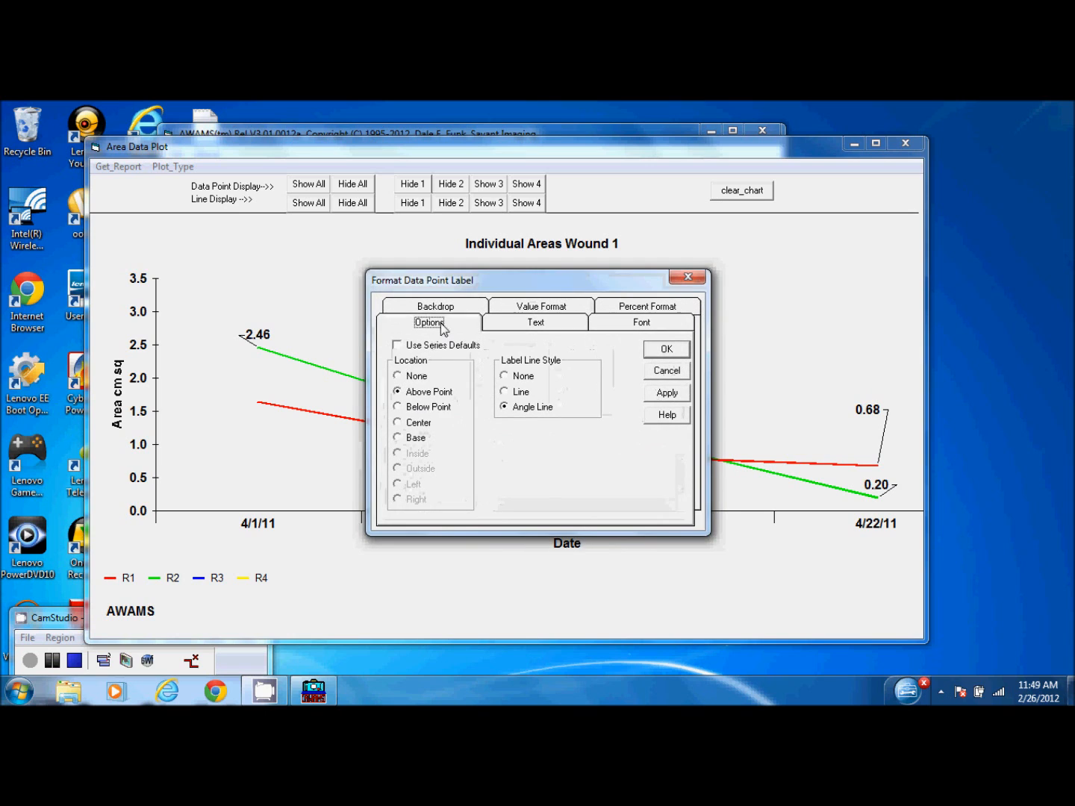
{"action": "left_click", "coordinate": [400, 377]}
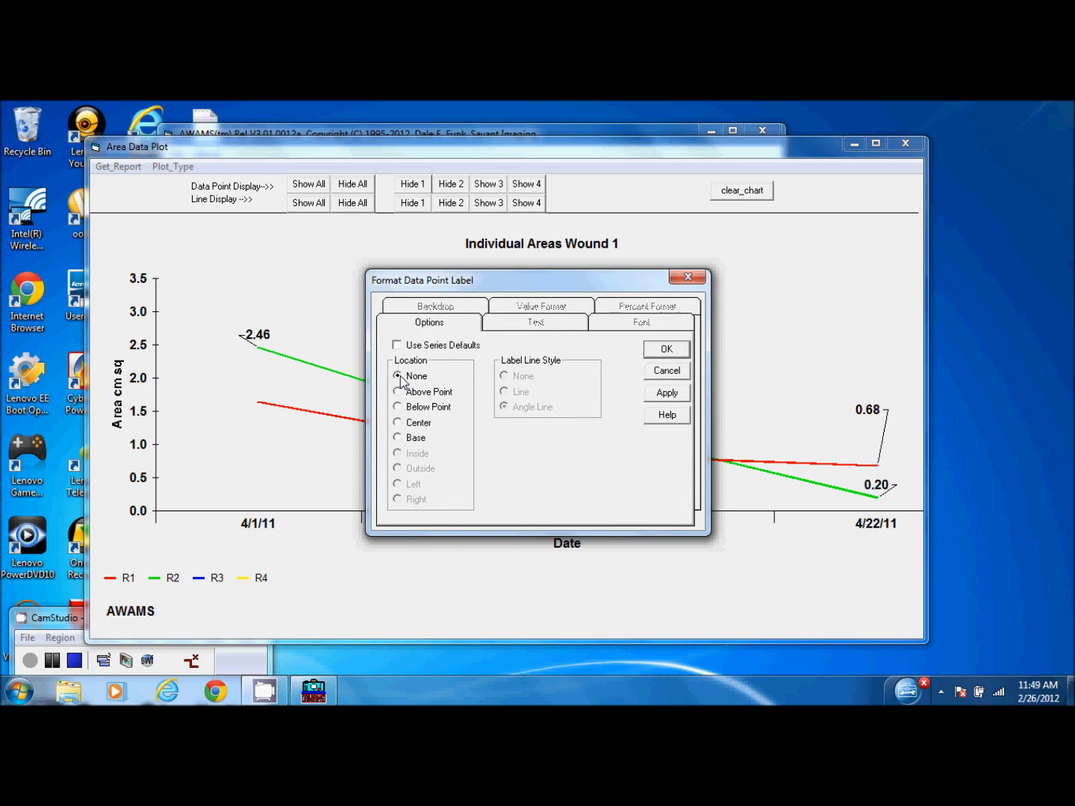
{"action": "left_click", "coordinate": [667, 350]}
{"action": "double_click", "coordinate": [462, 444]}
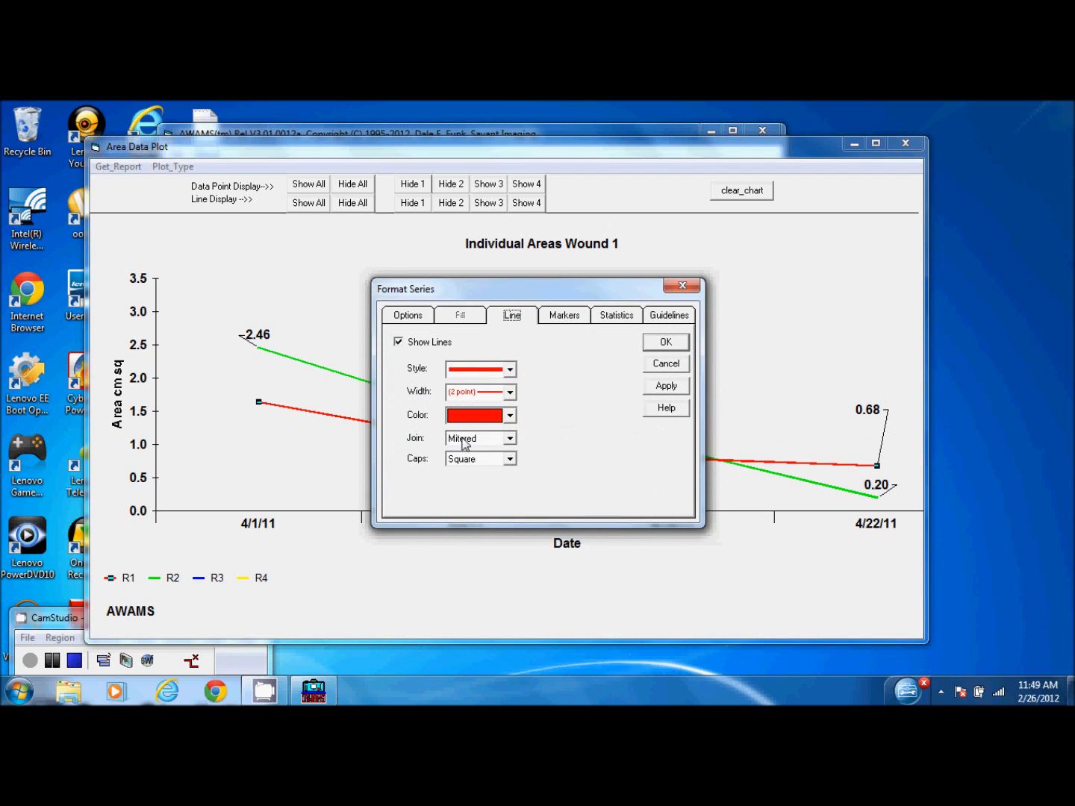
{"action": "left_click", "coordinate": [669, 364]}
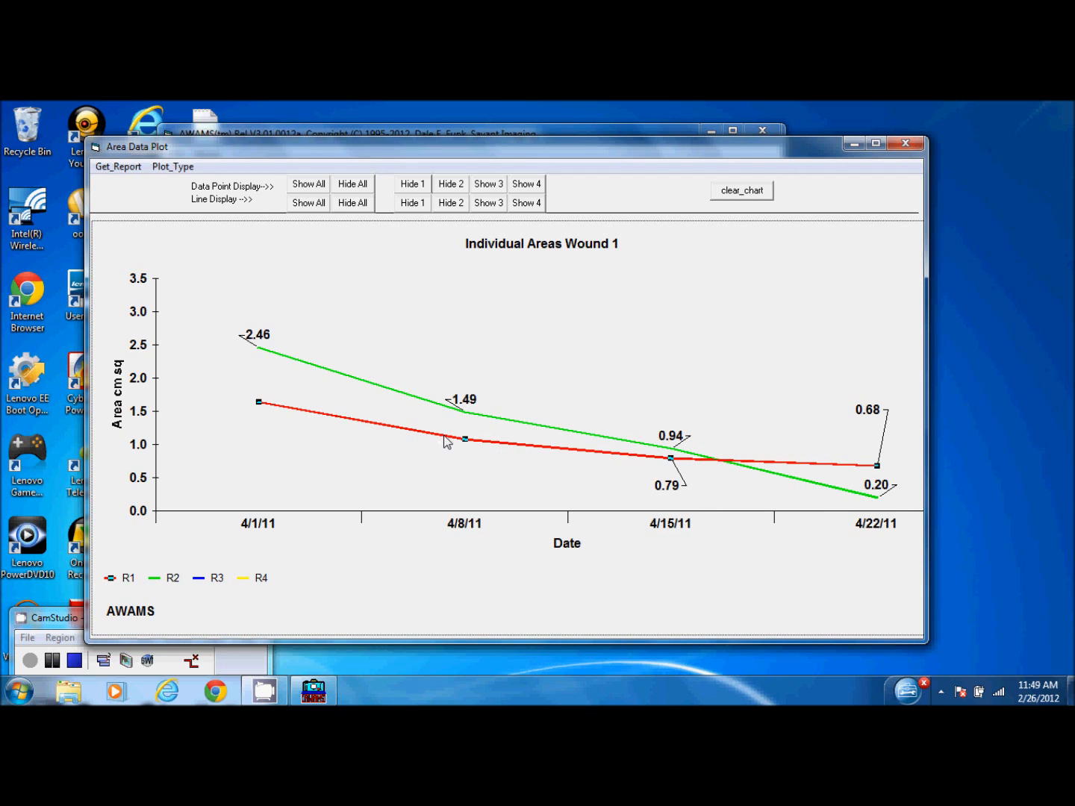
Hide all lines, show them all again, and show all data point values.
{"action": "left_click", "coordinate": [351, 204]}
{"action": "left_click", "coordinate": [308, 204]}
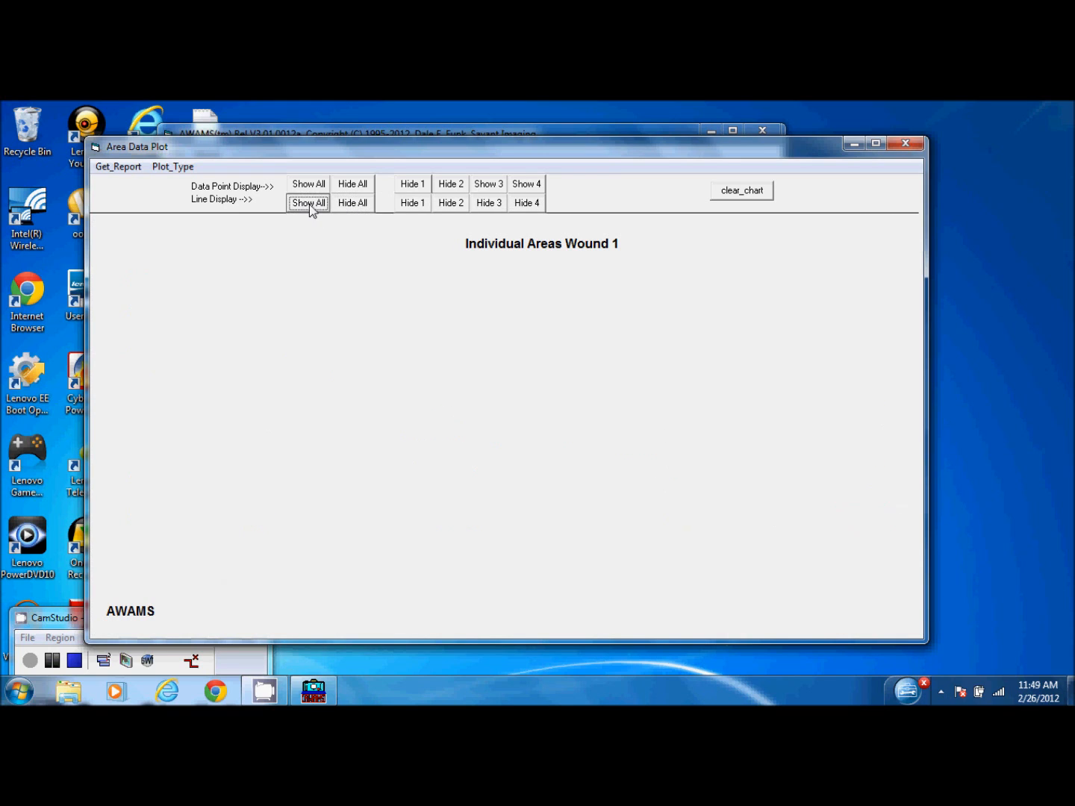
{"action": "left_click", "coordinate": [310, 185]}
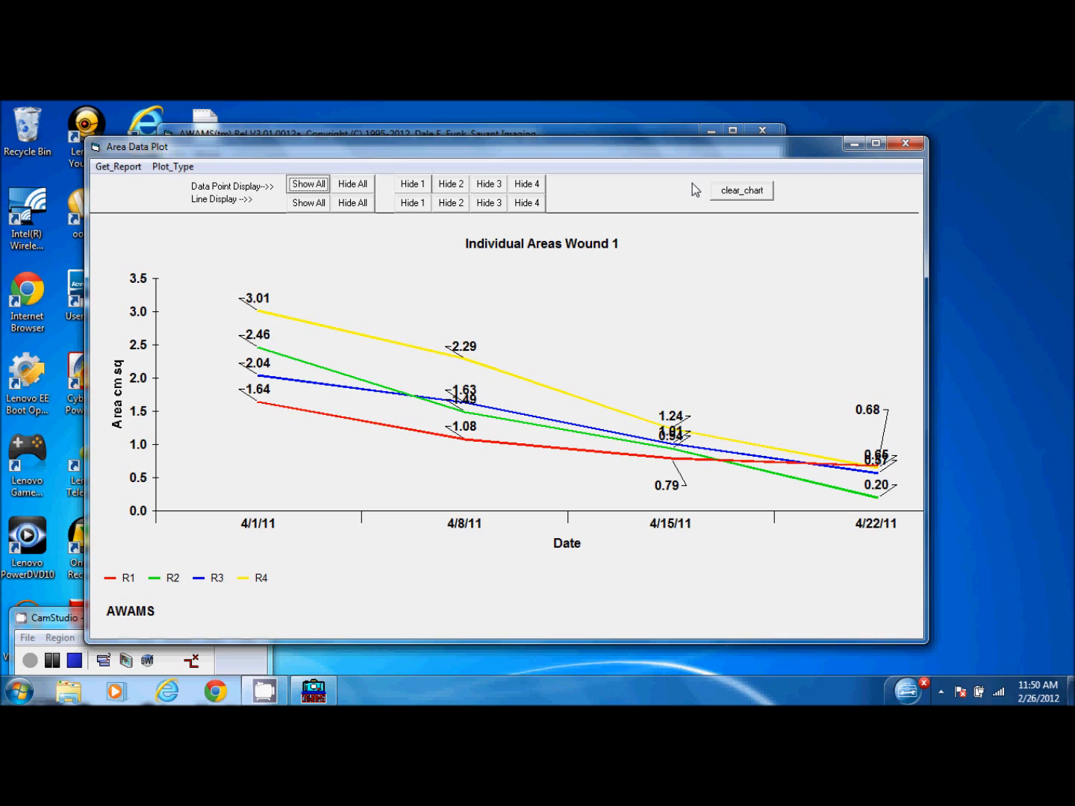
Clear the chart and plot the last two reports listed in the Patient folder, whose names start with "testaa".
{"action": "left_click", "coordinate": [739, 193]}
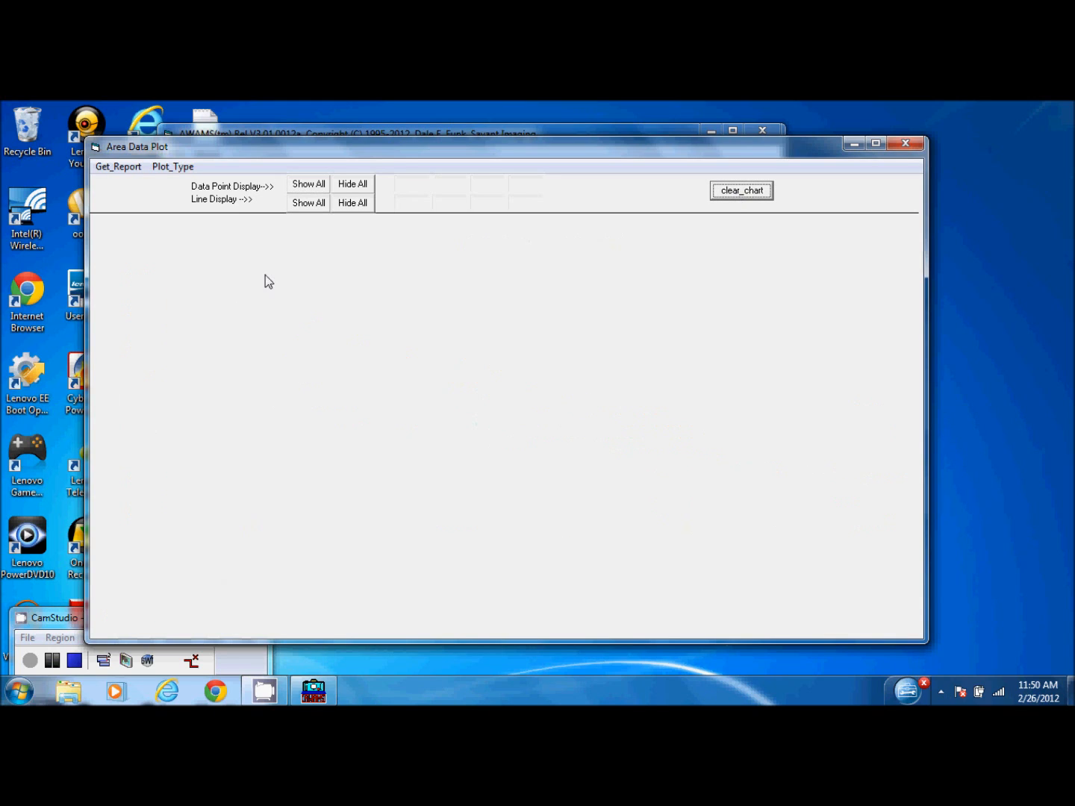
{"action": "left_click", "coordinate": [122, 167]}
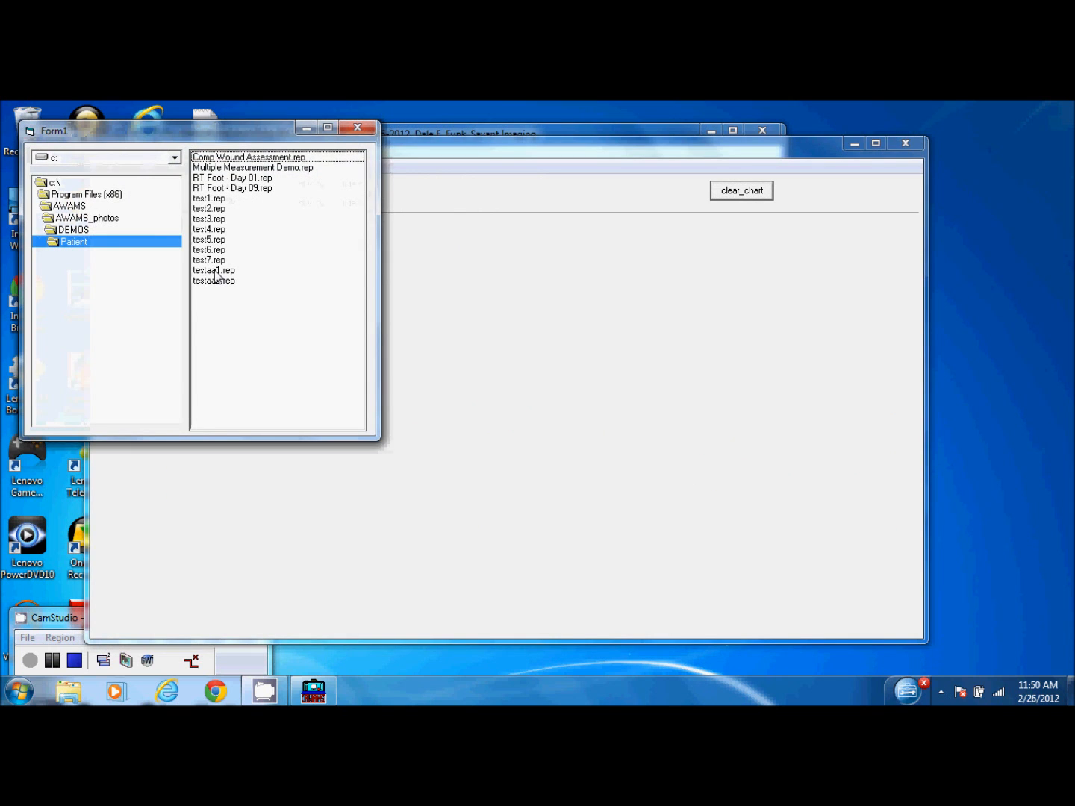
{"action": "double_click", "coordinate": [215, 270]}
{"action": "left_click", "coordinate": [122, 168]}
{"action": "double_click", "coordinate": [233, 287]}
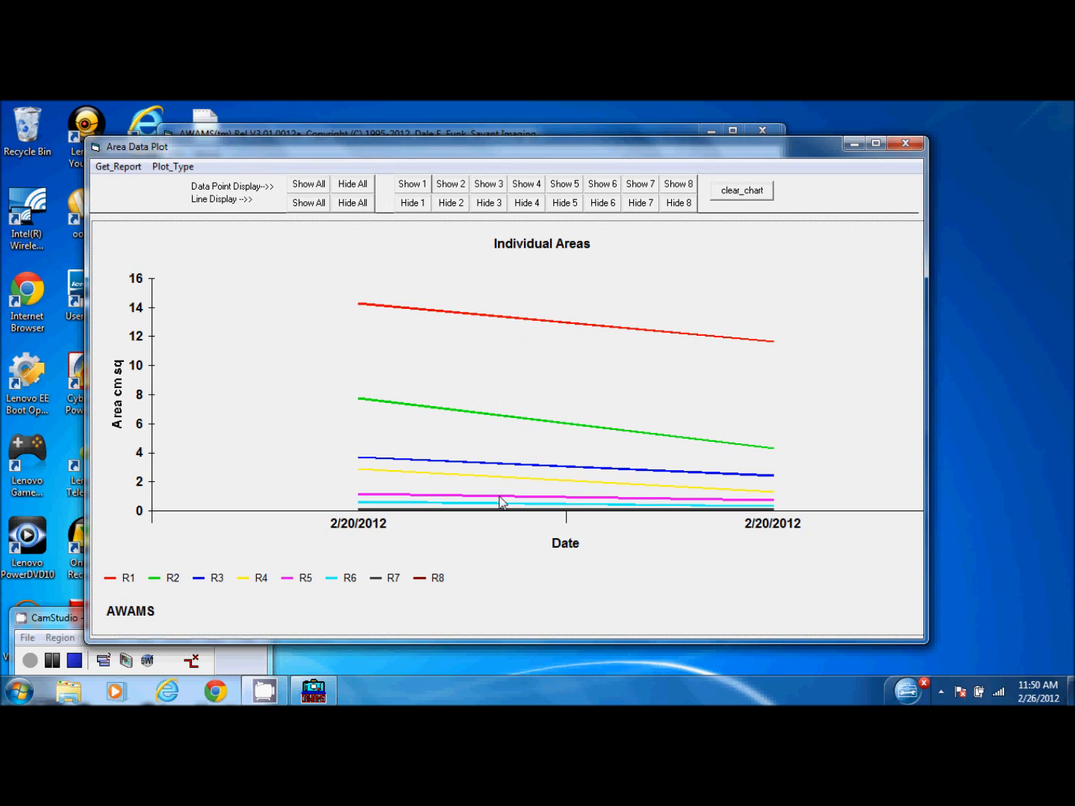
Hide the lines of measurements 1 through 6.
{"action": "left_click", "coordinate": [419, 210]}
{"action": "left_click", "coordinate": [446, 206]}
{"action": "left_click", "coordinate": [485, 206]}
{"action": "left_click", "coordinate": [529, 208]}
{"action": "left_click", "coordinate": [566, 205]}
{"action": "left_click", "coordinate": [602, 205]}
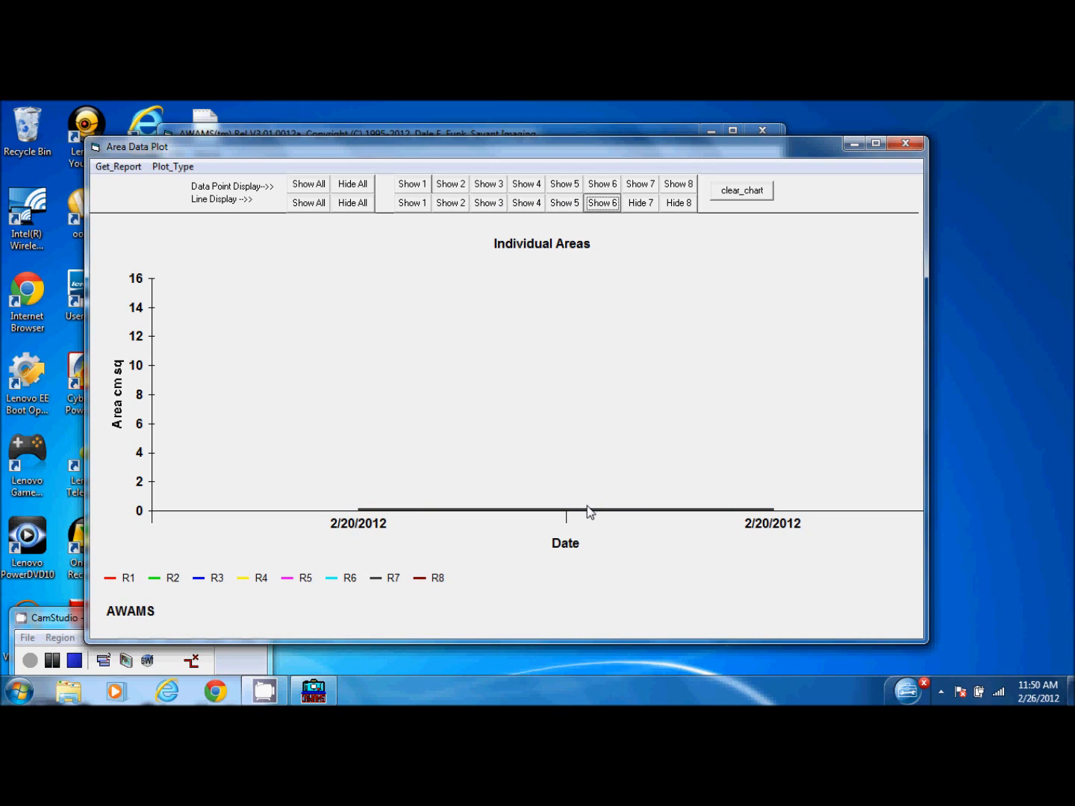
Show the data point values of measurements 7 and 8 and move the upper labels up so that they no longer overlap.
{"action": "left_click", "coordinate": [641, 184]}
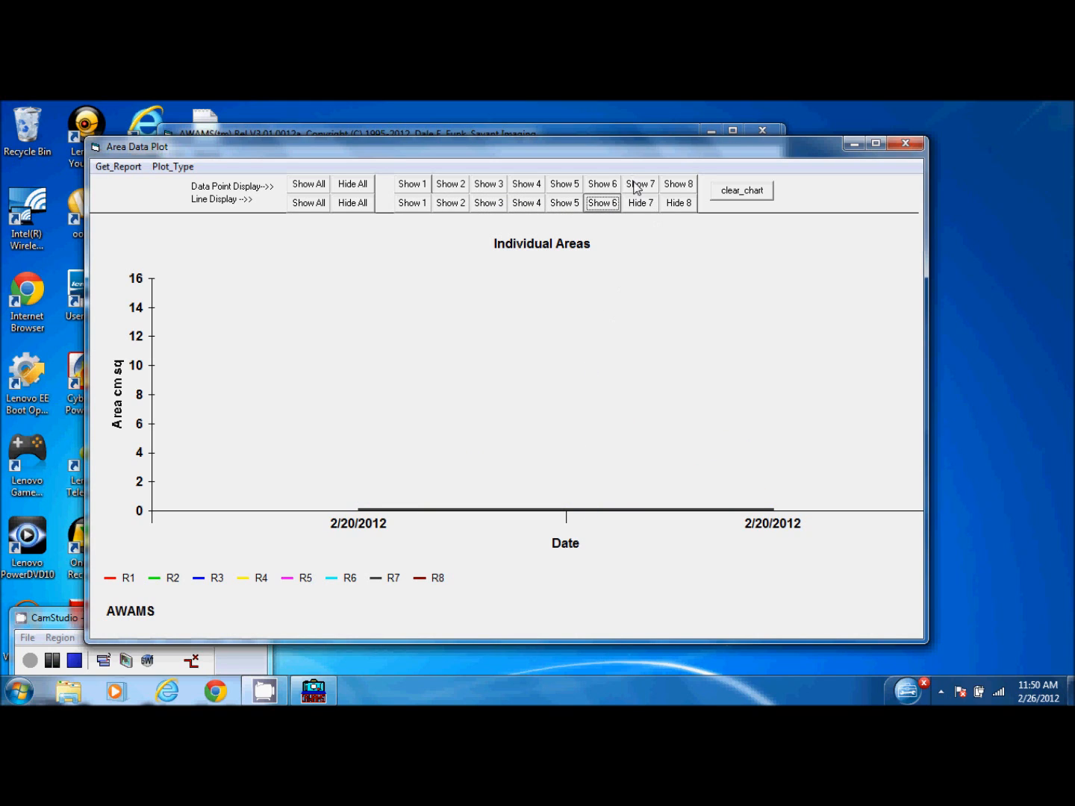
{"action": "left_click", "coordinate": [679, 185]}
{"action": "left_click", "coordinate": [774, 498]}
{"action": "left_click_drag", "start_coordinate": [776, 499], "coordinate": [754, 478]}
{"action": "left_click", "coordinate": [365, 499]}
{"action": "left_click_drag", "start_coordinate": [365, 500], "coordinate": [353, 468]}
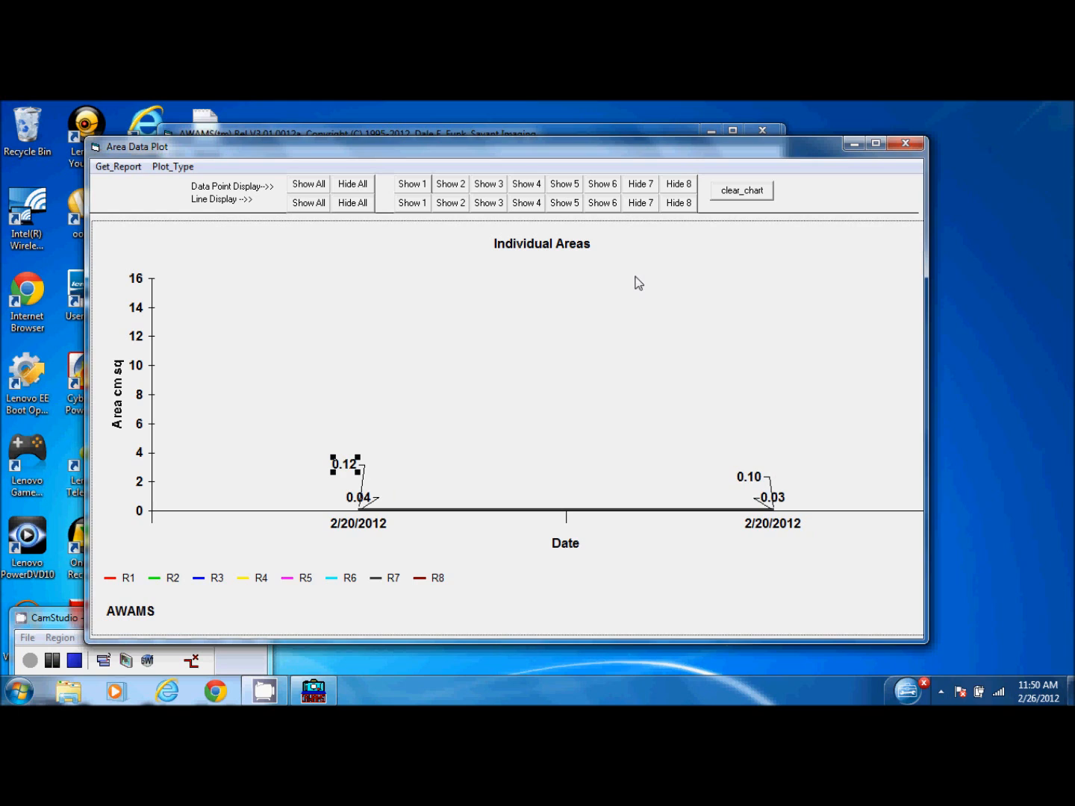
Hide the data point values of measurements 8 and 7, and turn the line of measurement 7 off and on again.
{"action": "left_click", "coordinate": [682, 187]}
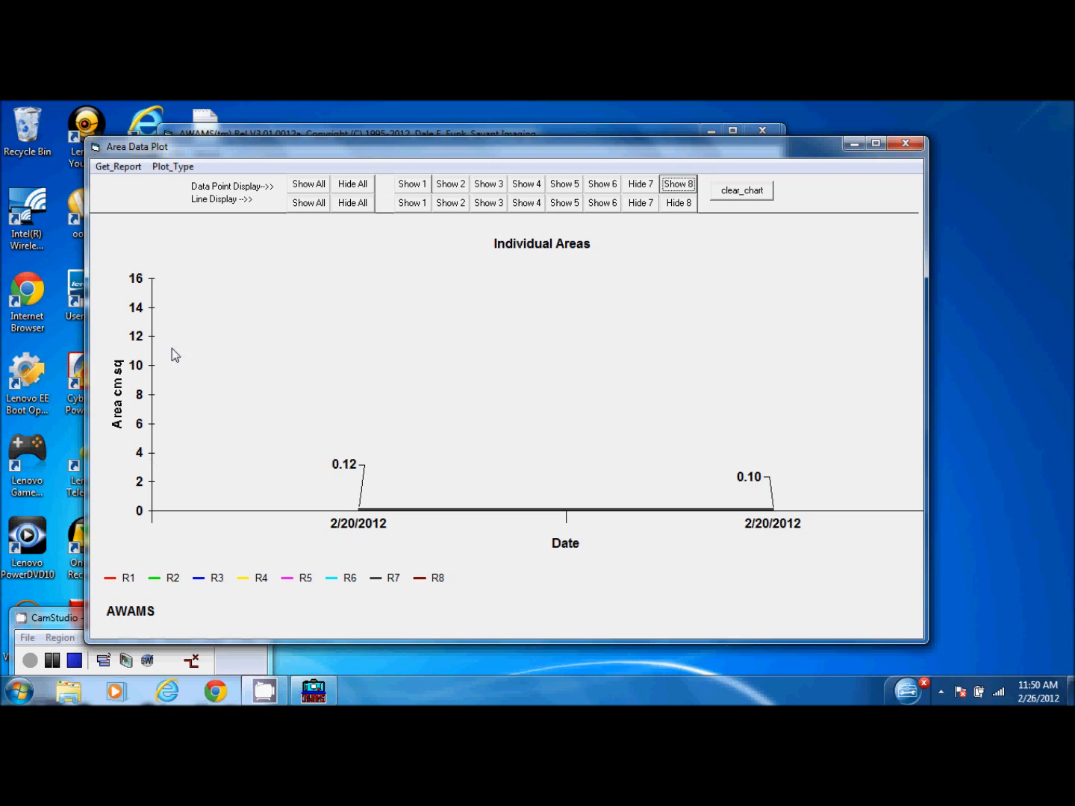
{"action": "left_click", "coordinate": [640, 184]}
{"action": "left_click", "coordinate": [640, 203]}
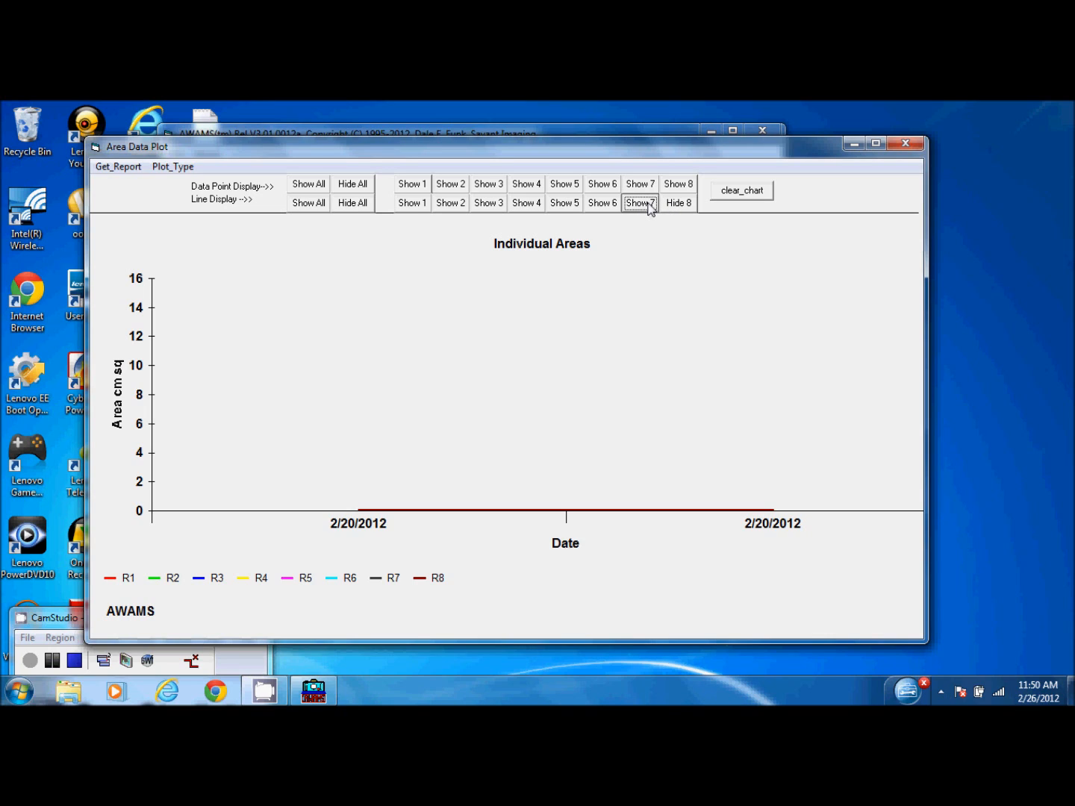
{"action": "left_click", "coordinate": [649, 205]}
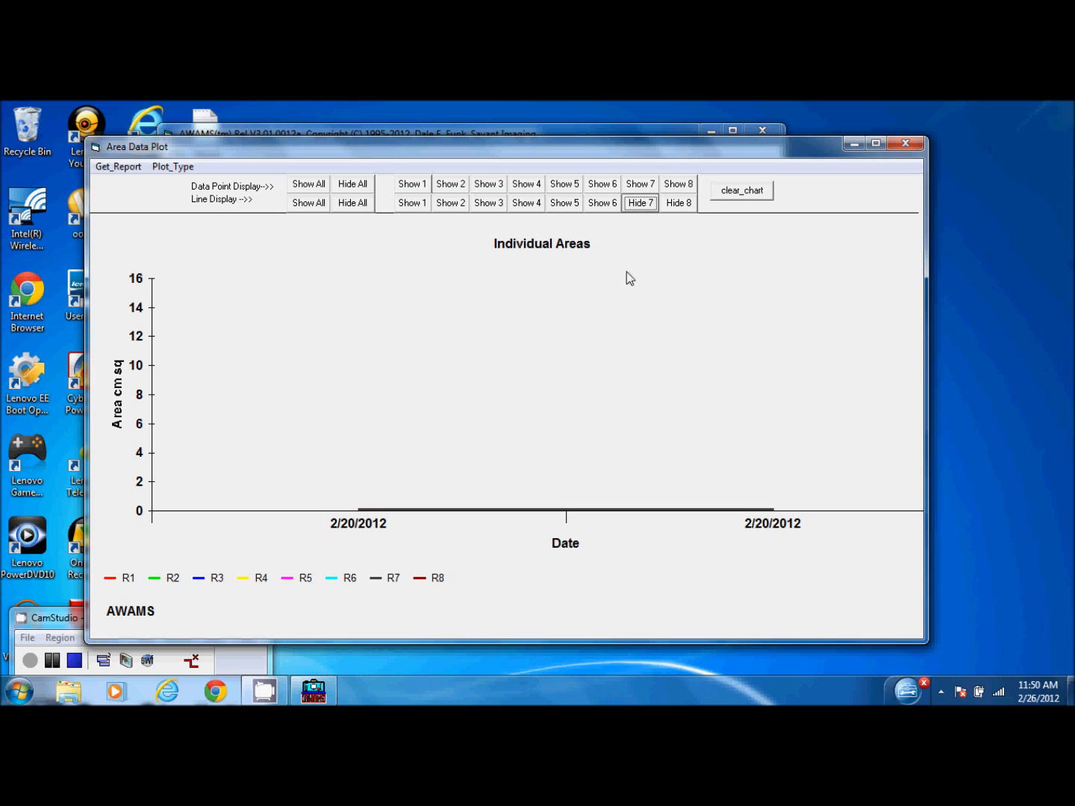
Show the data point values of measurement 8, move its two labels up away from the line, and show the values of measurement 7.
{"action": "left_click", "coordinate": [680, 186]}
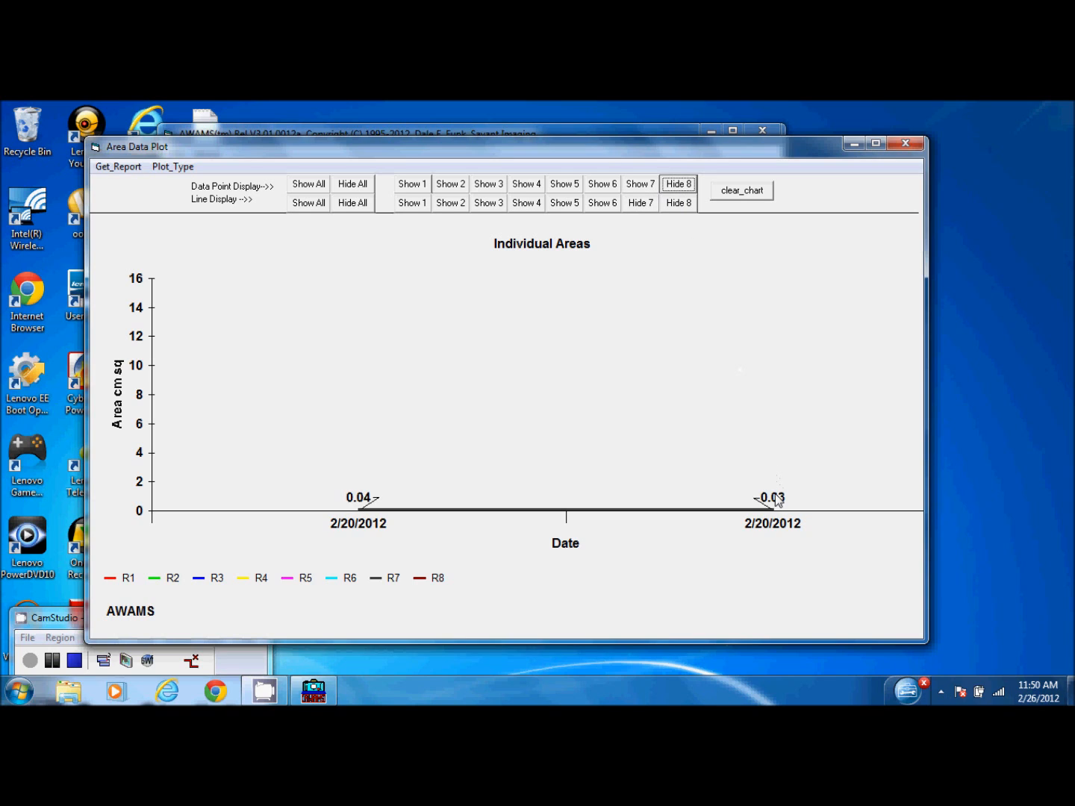
{"action": "left_click_drag", "start_coordinate": [776, 497], "coordinate": [779, 473]}
{"action": "left_click_drag", "start_coordinate": [360, 501], "coordinate": [341, 453]}
{"action": "left_click", "coordinate": [639, 186]}
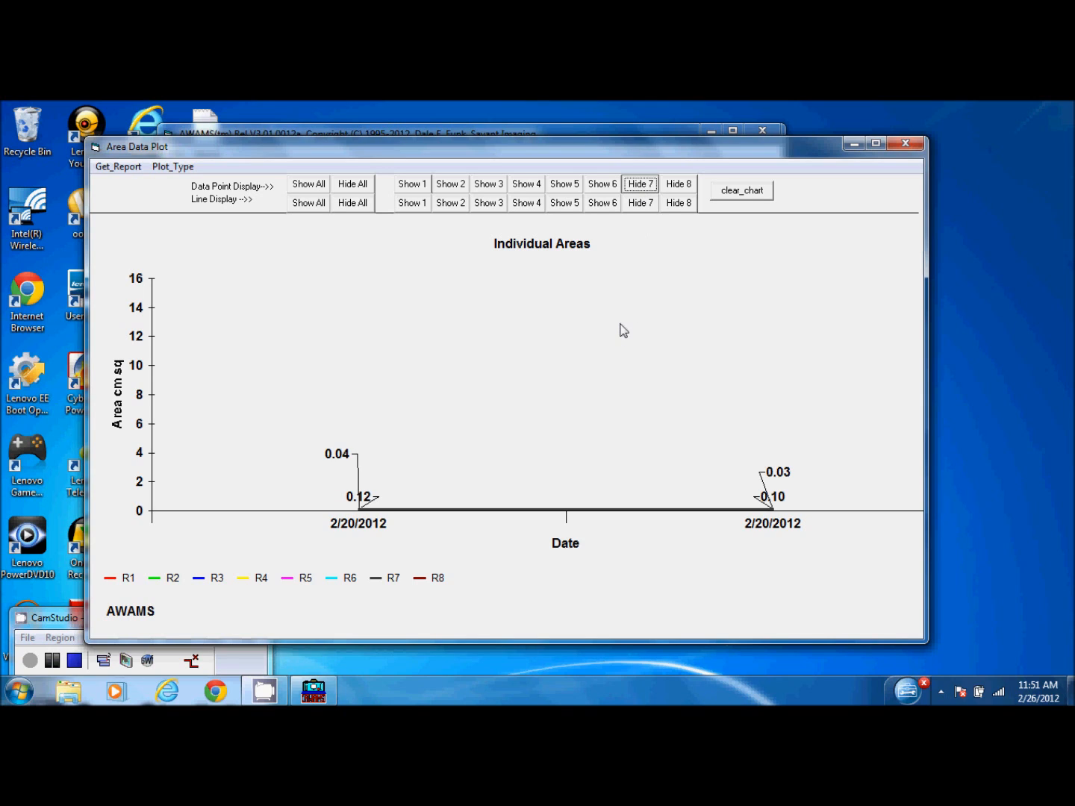
Clear the chart.
{"action": "left_click", "coordinate": [748, 195]}
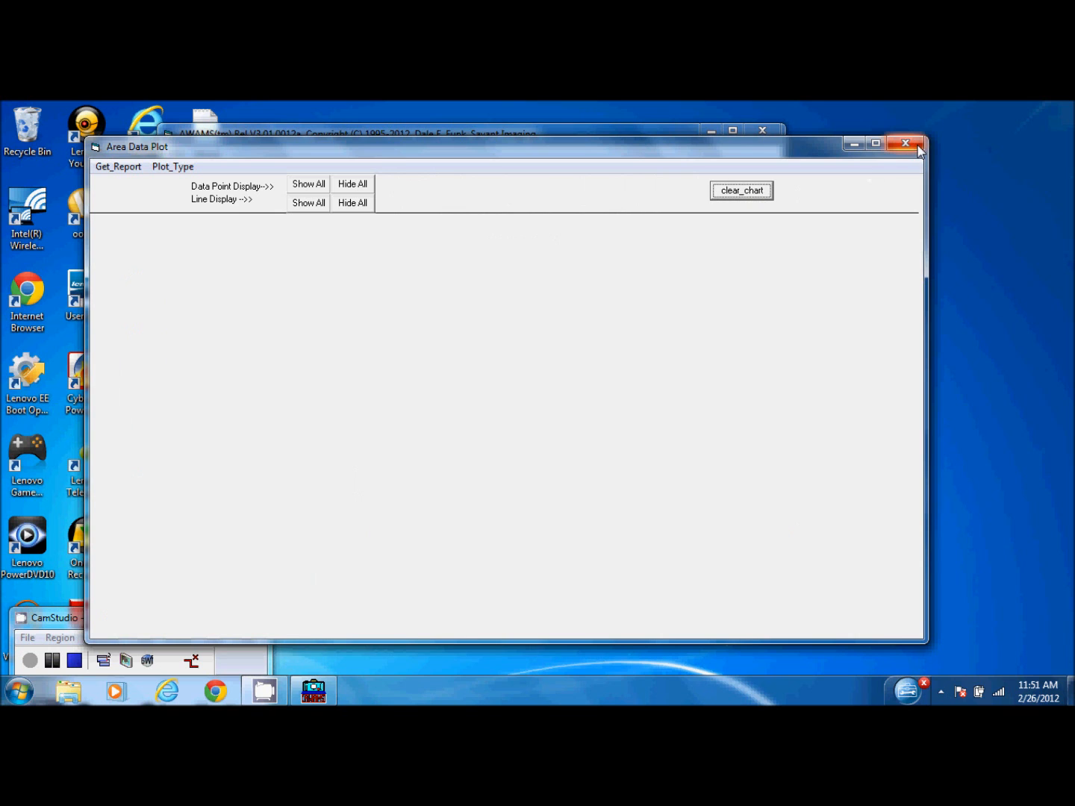